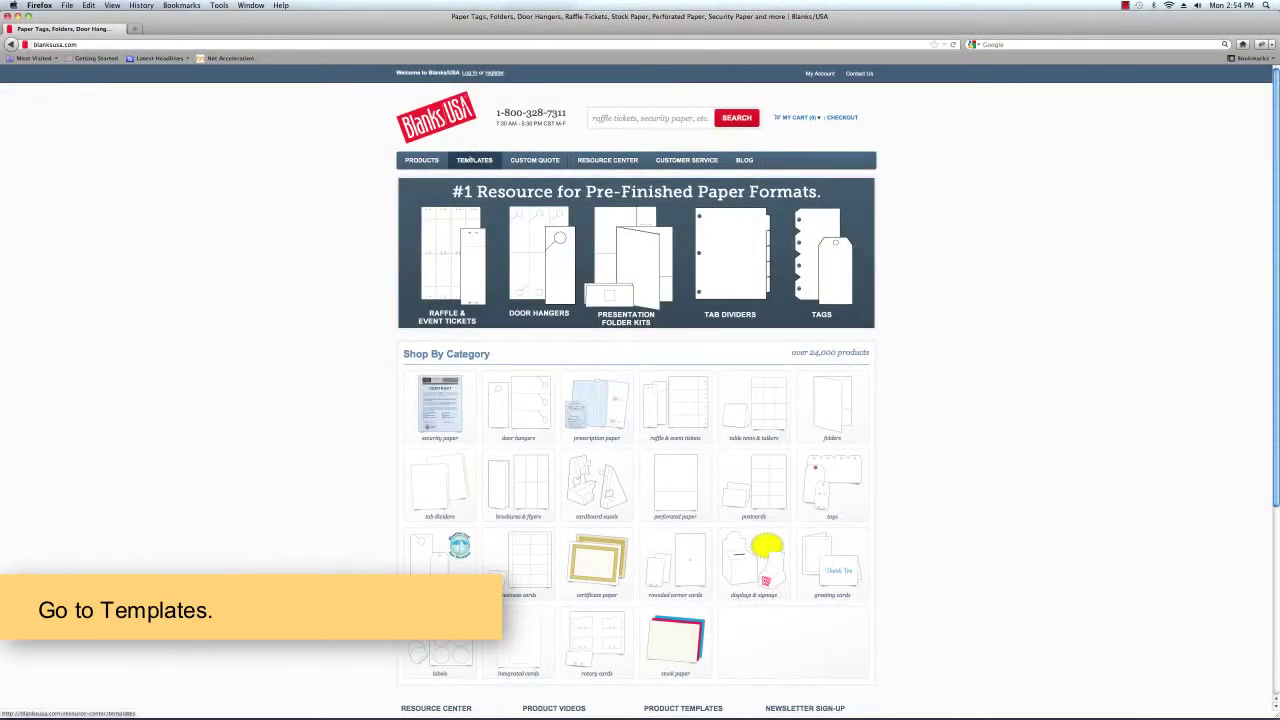
# - Download the PCN 8-up postcard InDesign template, PCN_Postcard_Template.inx, from Blanks USA's Postcard Templates
pyautogui.click(473, 161)
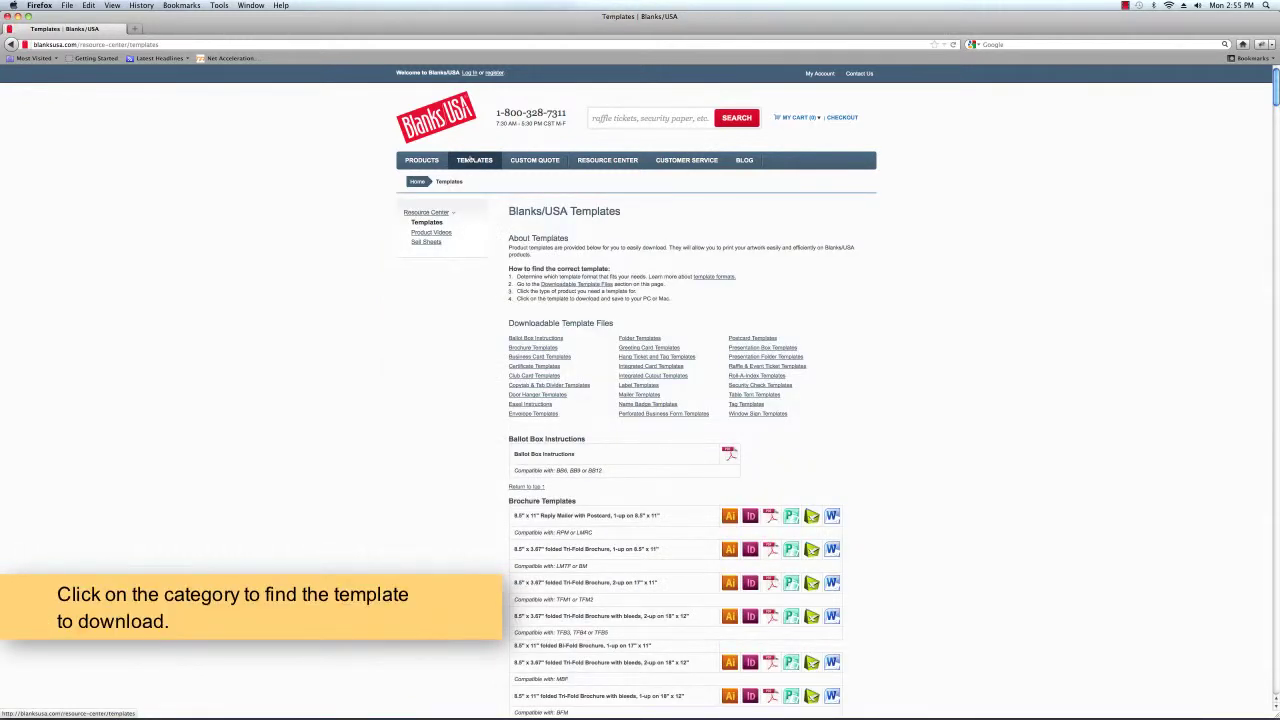
pyautogui.click(738, 340)
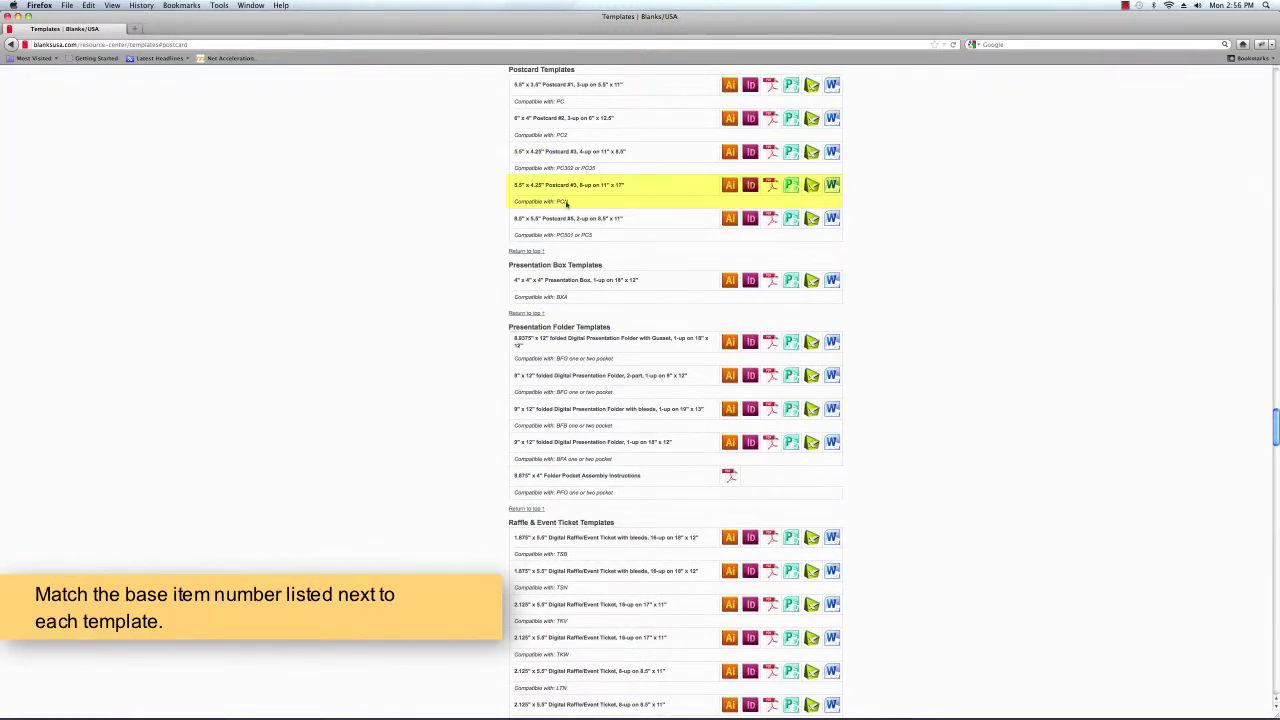
pyautogui.click(750, 189)
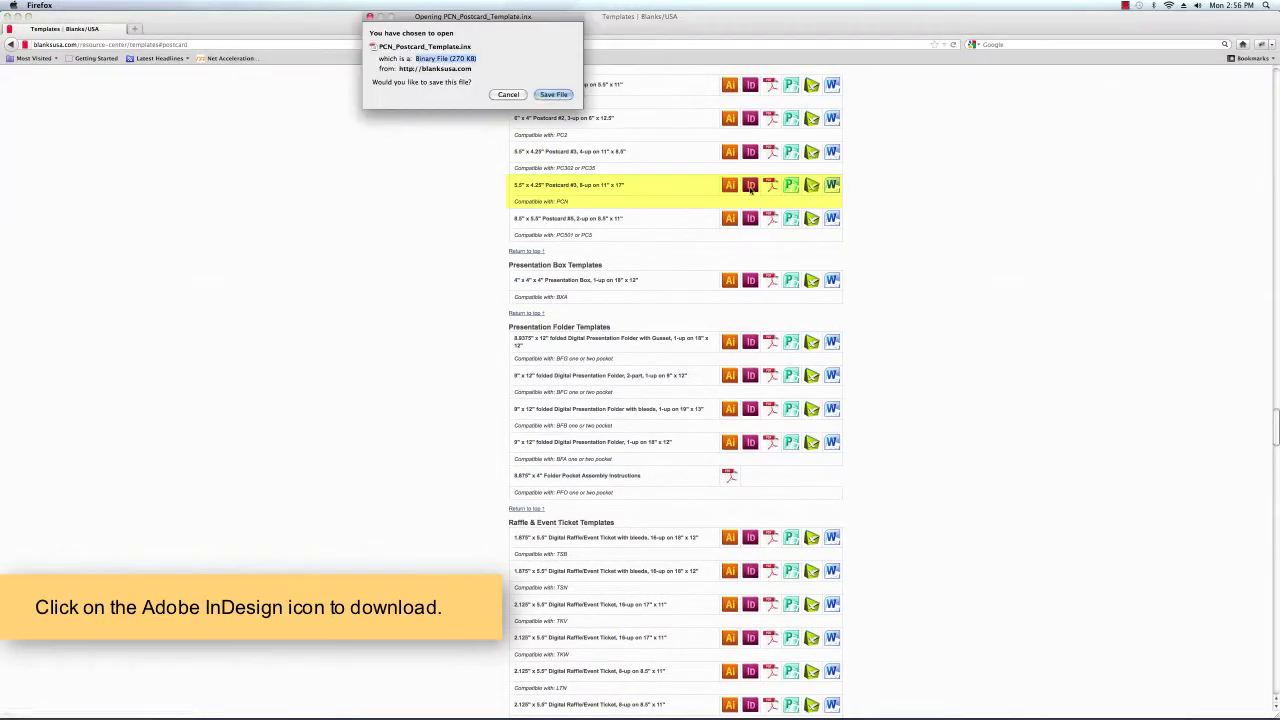
pyautogui.click(558, 96)
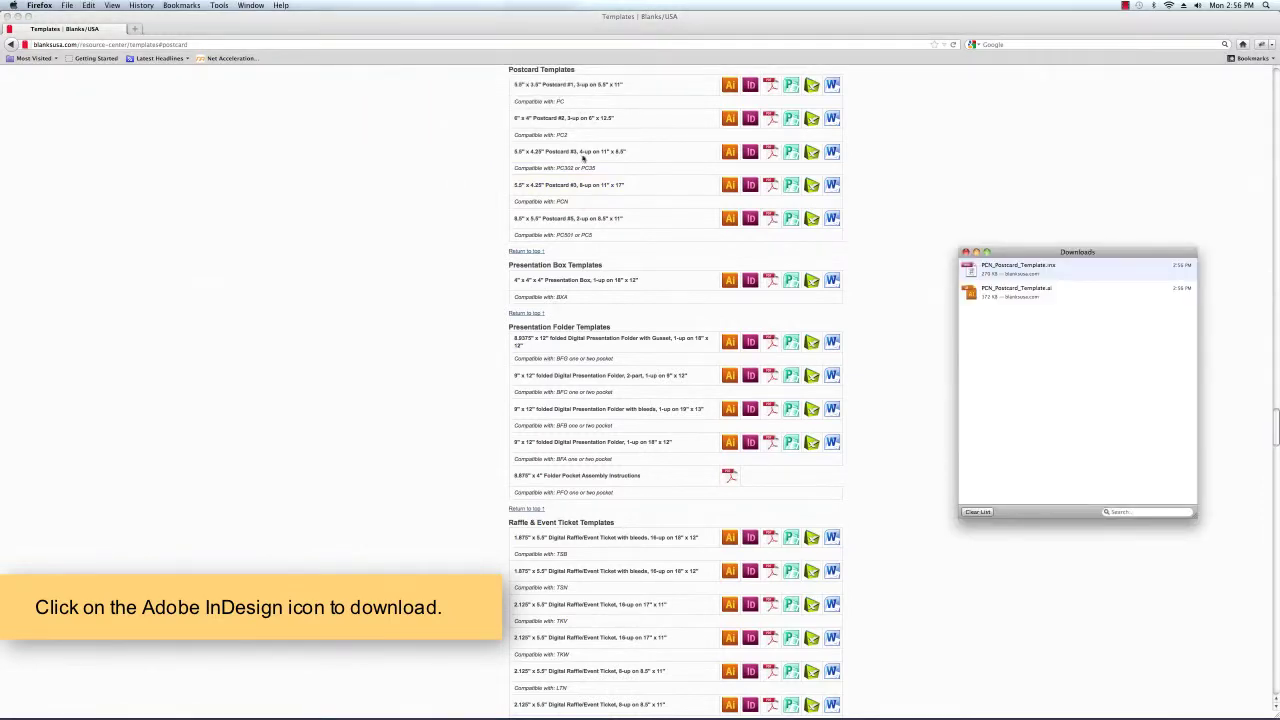
# - Close the browser's downloads list and launch InDesign from the Dock
pyautogui.click(966, 253)
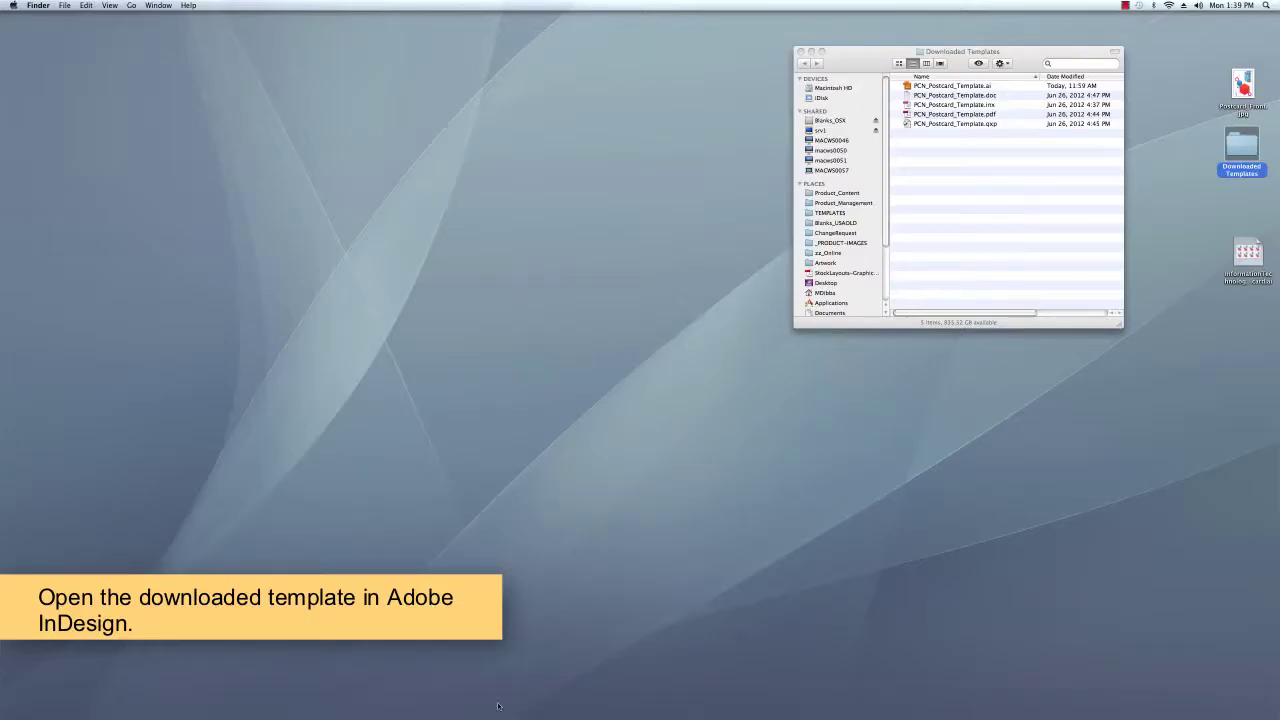
pyautogui.moveTo(498, 706)
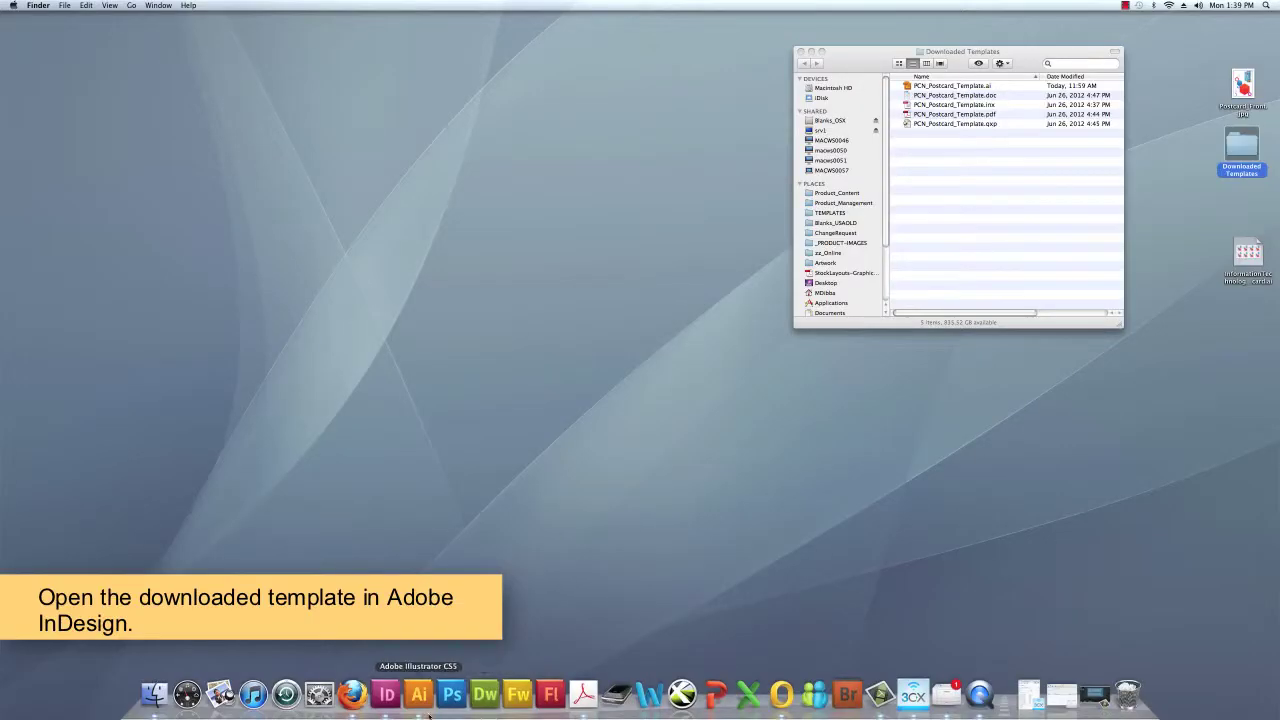
pyautogui.click(386, 694)
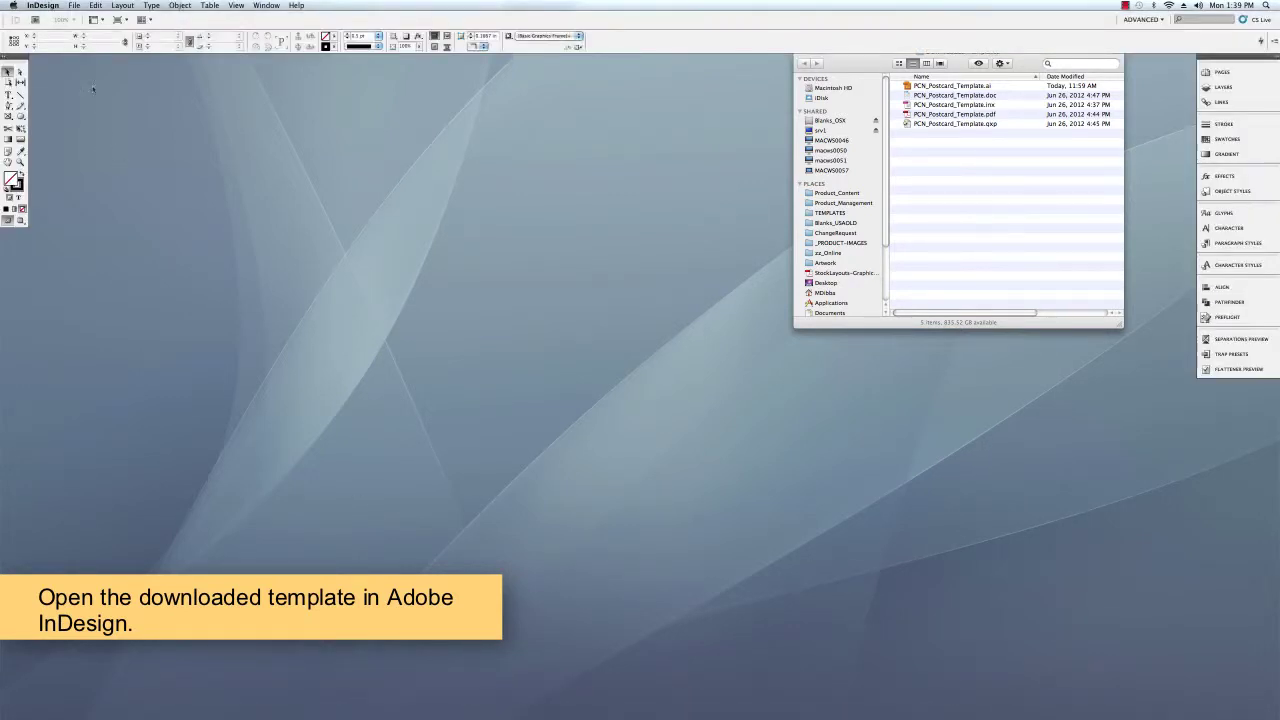
# - Open PCN_Postcard_Template from the Downloaded Templates folder
pyautogui.click(74, 5)
pyautogui.click(74, 5)
pyautogui.click(74, 5)
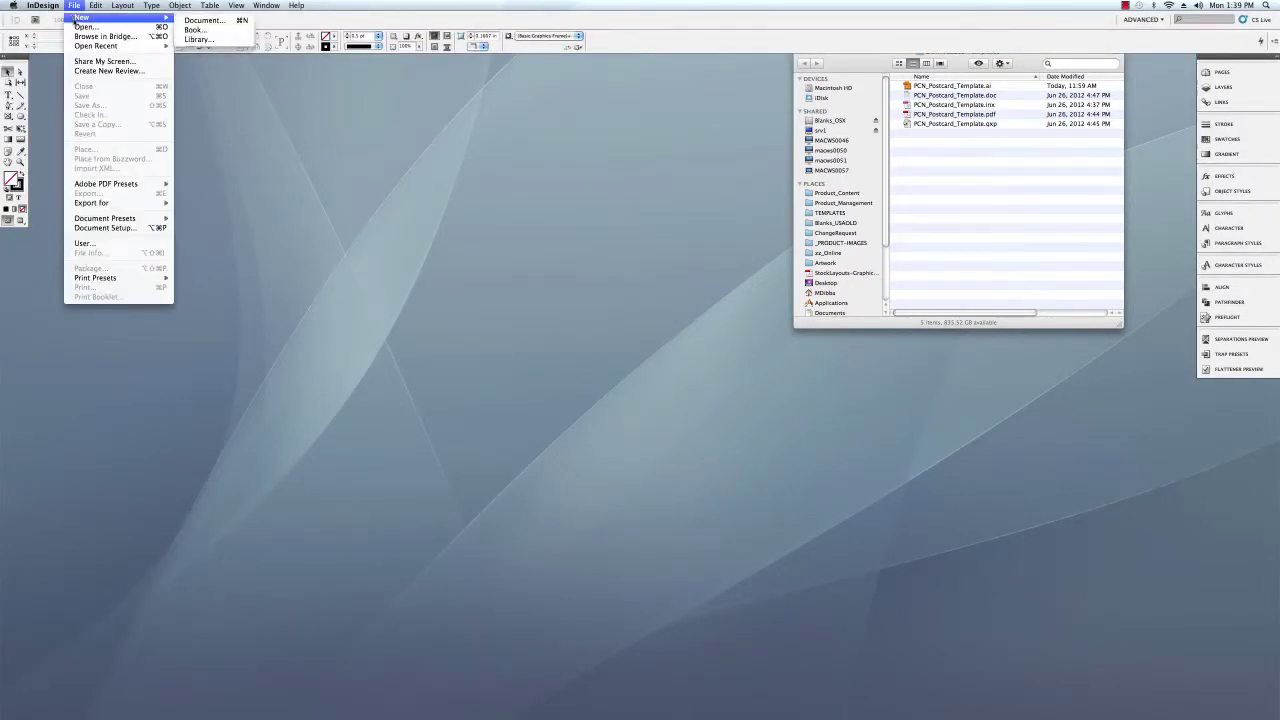
pyautogui.click(84, 26)
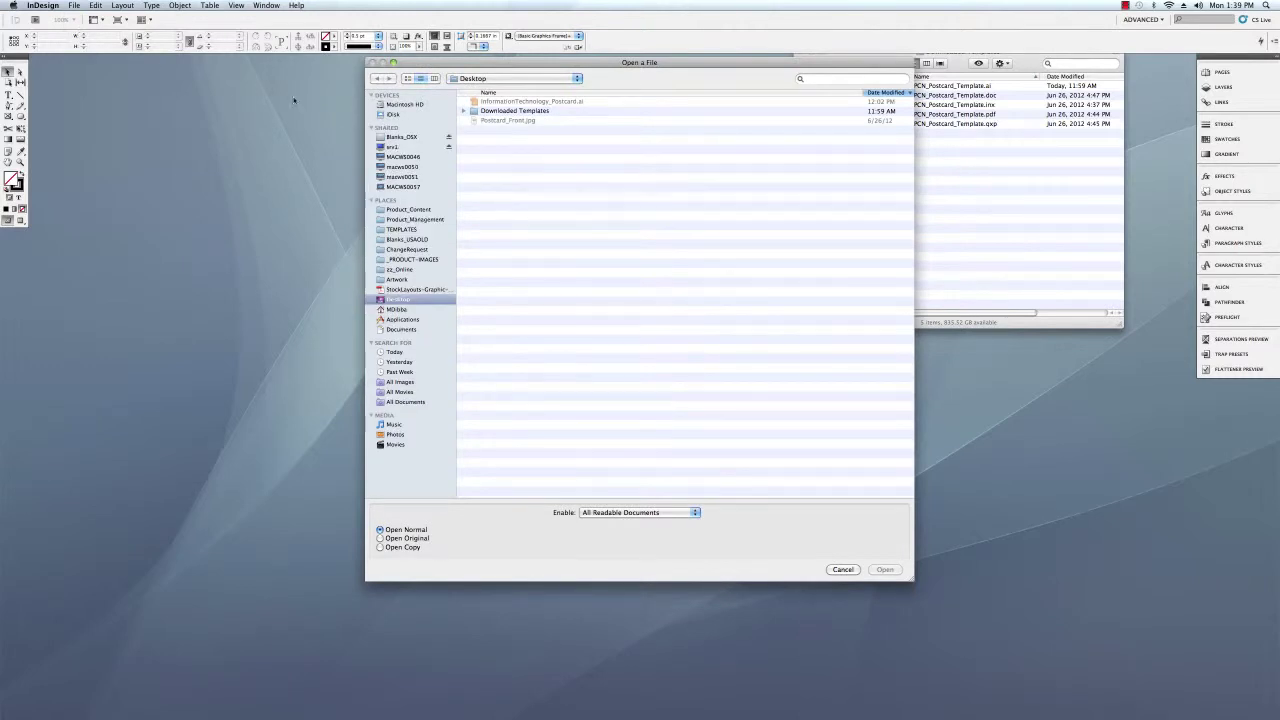
pyautogui.doubleClick(507, 110)
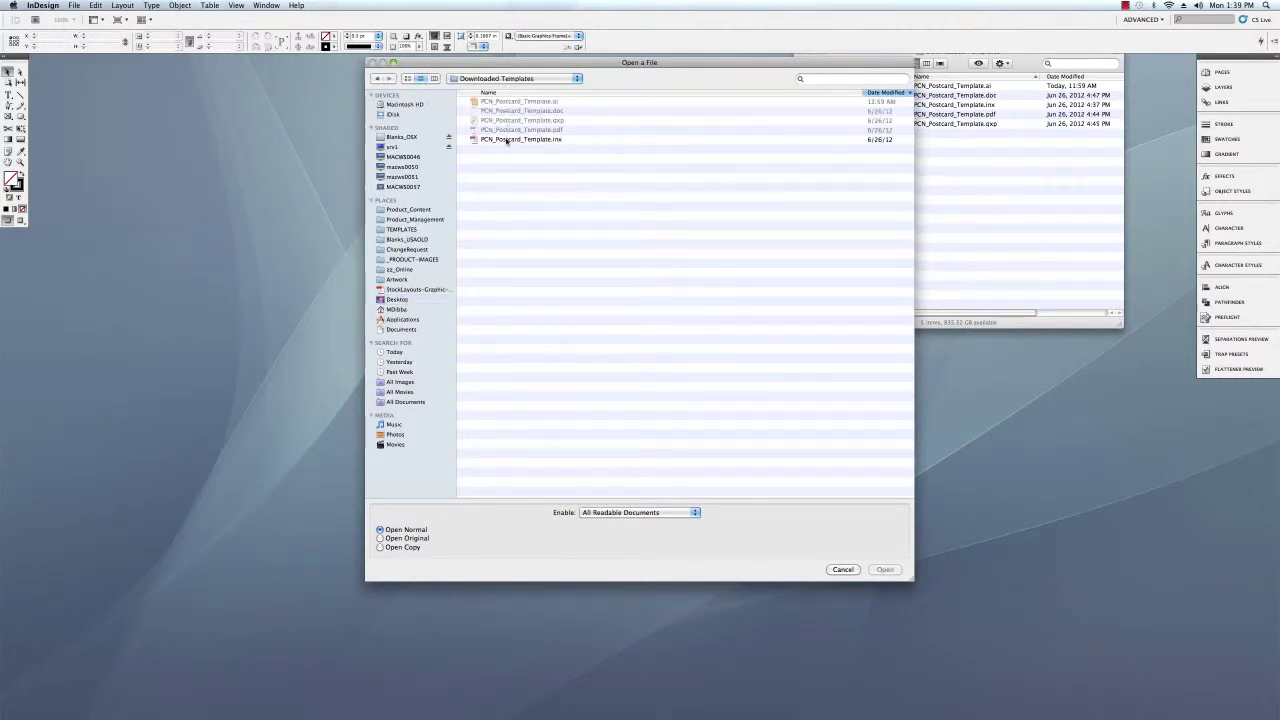
pyautogui.click(507, 140)
pyautogui.click(885, 569)
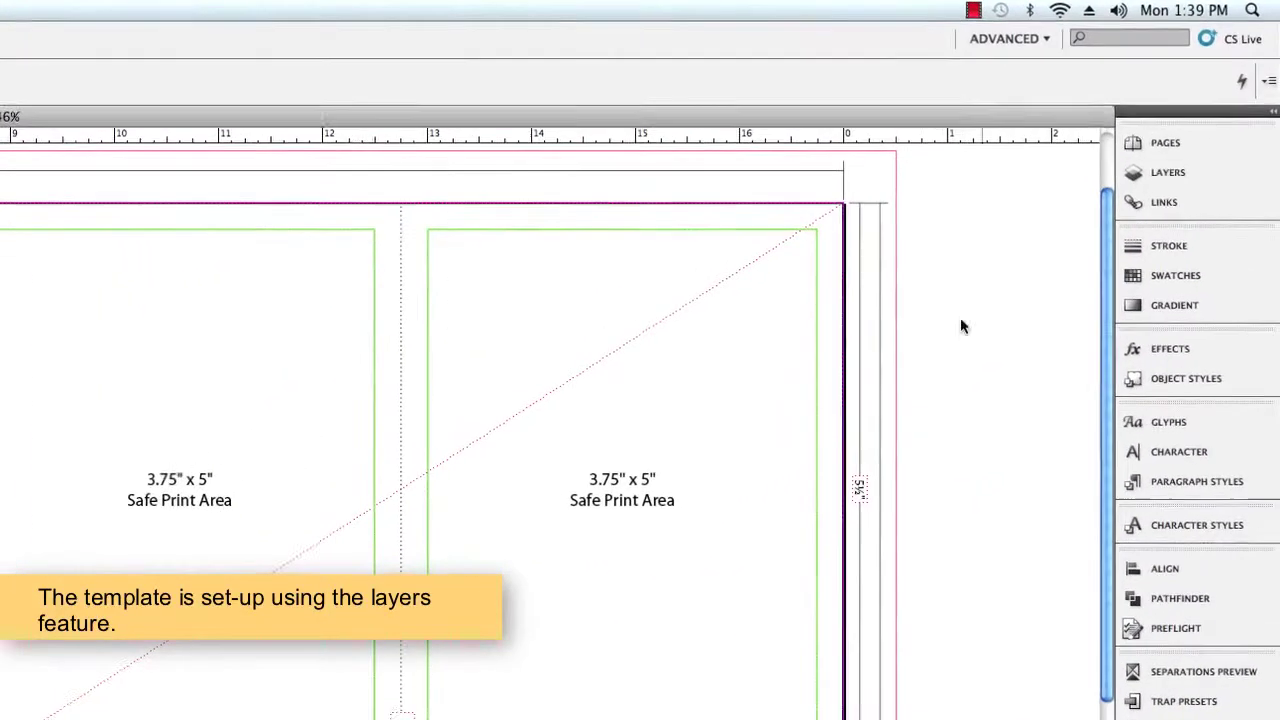
# - Show the Layers panel, toggle Die Lines visibility, and compare Preview mode with Normal view
pyautogui.click(1160, 174)
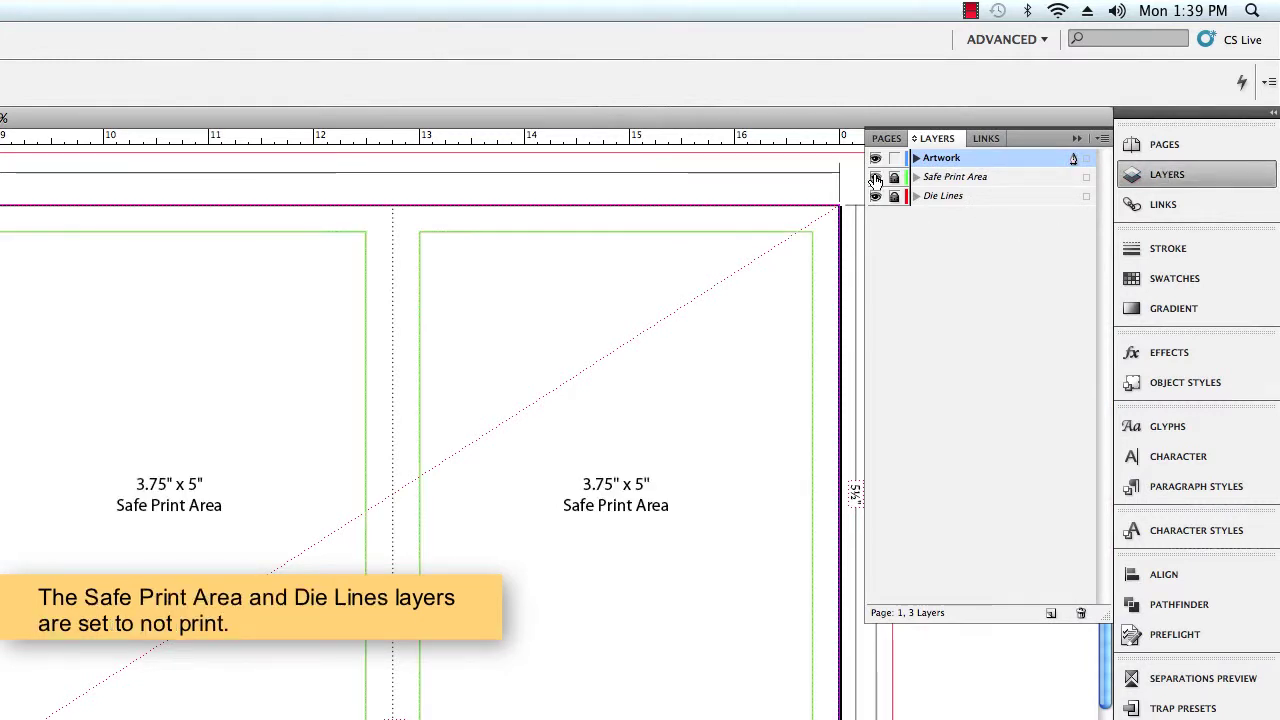
pyautogui.click(875, 197)
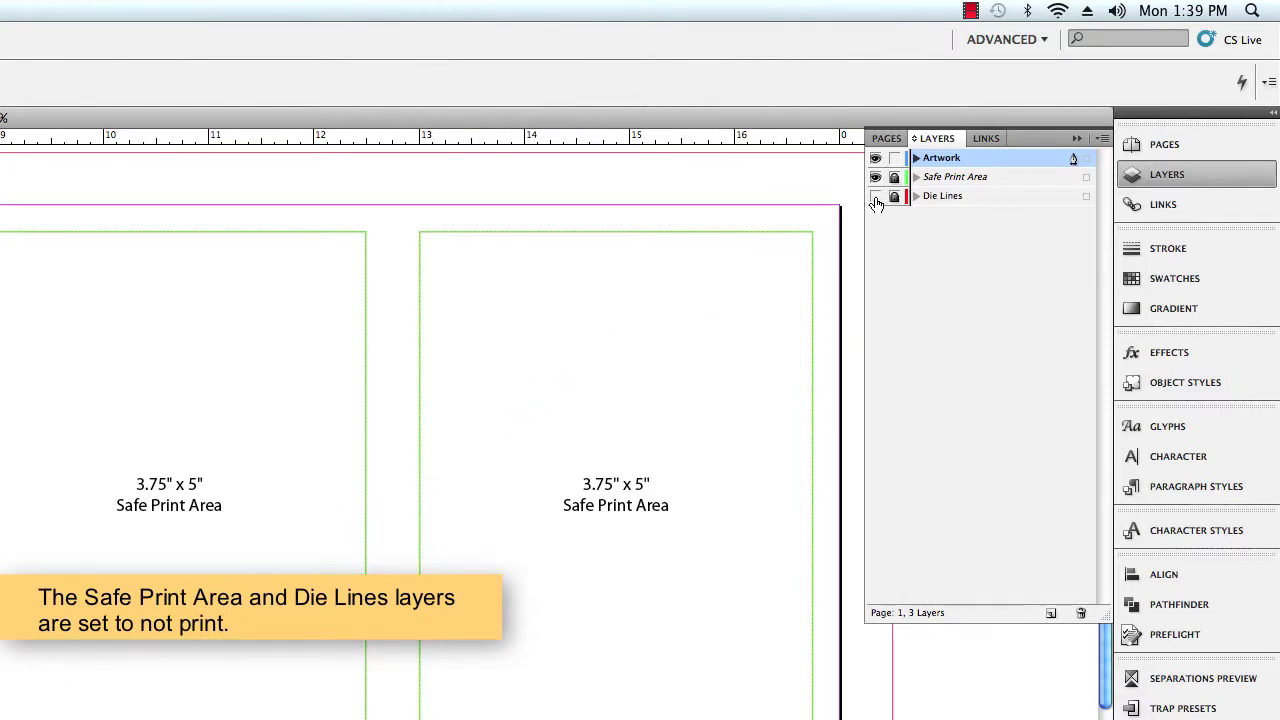
pyautogui.click(875, 197)
pyautogui.click(18, 222)
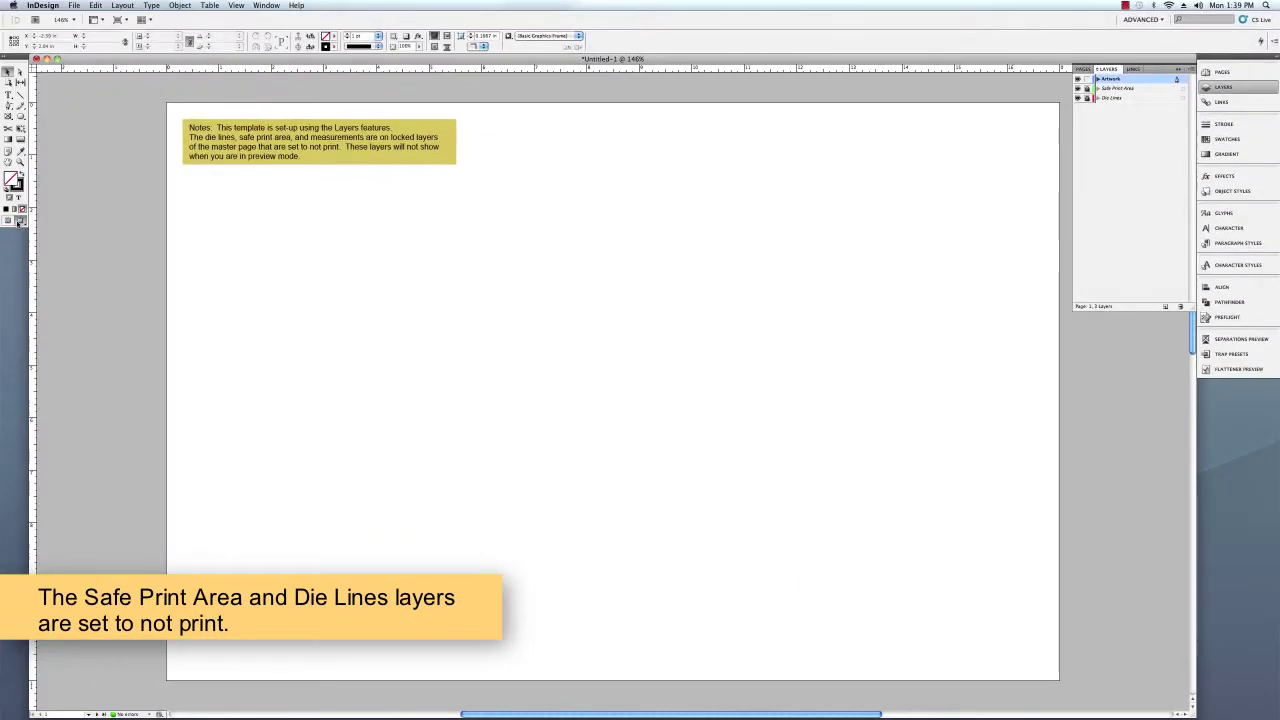
pyautogui.click(18, 222)
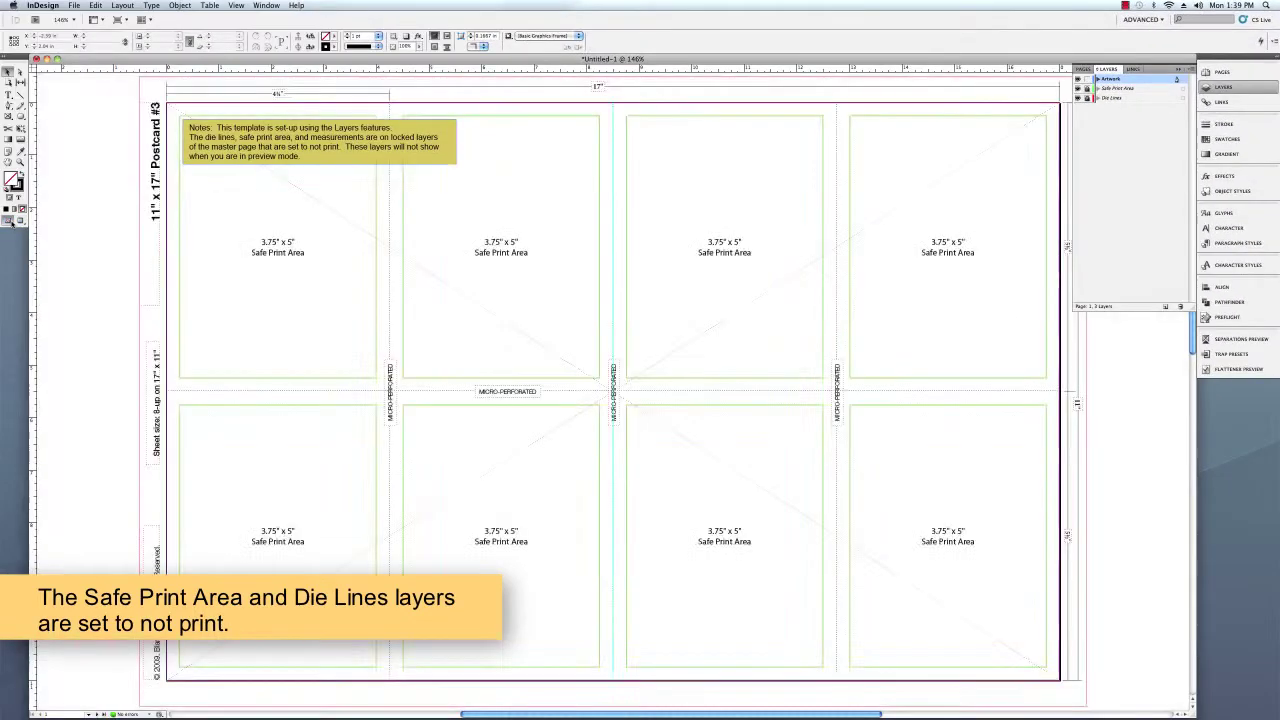
# - Place Postcard_Front.jpg with default import options and move it into the lower-left card
pyautogui.click(74, 6)
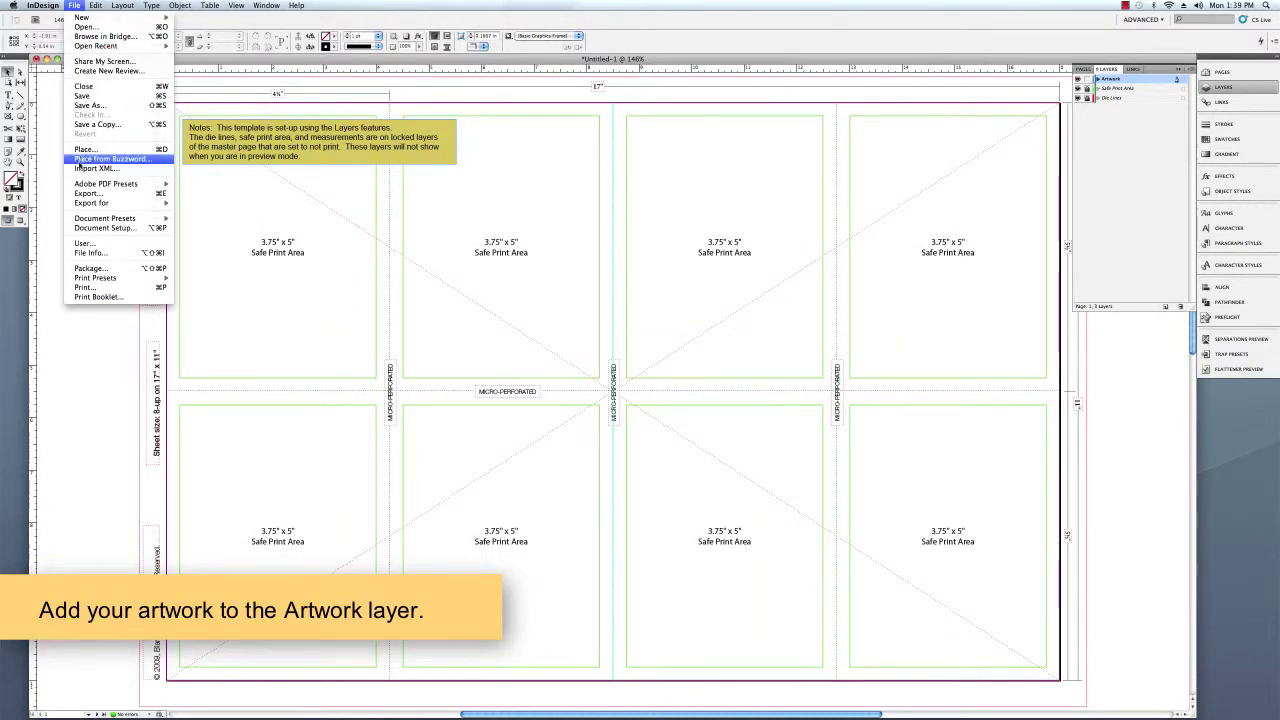
pyautogui.click(81, 150)
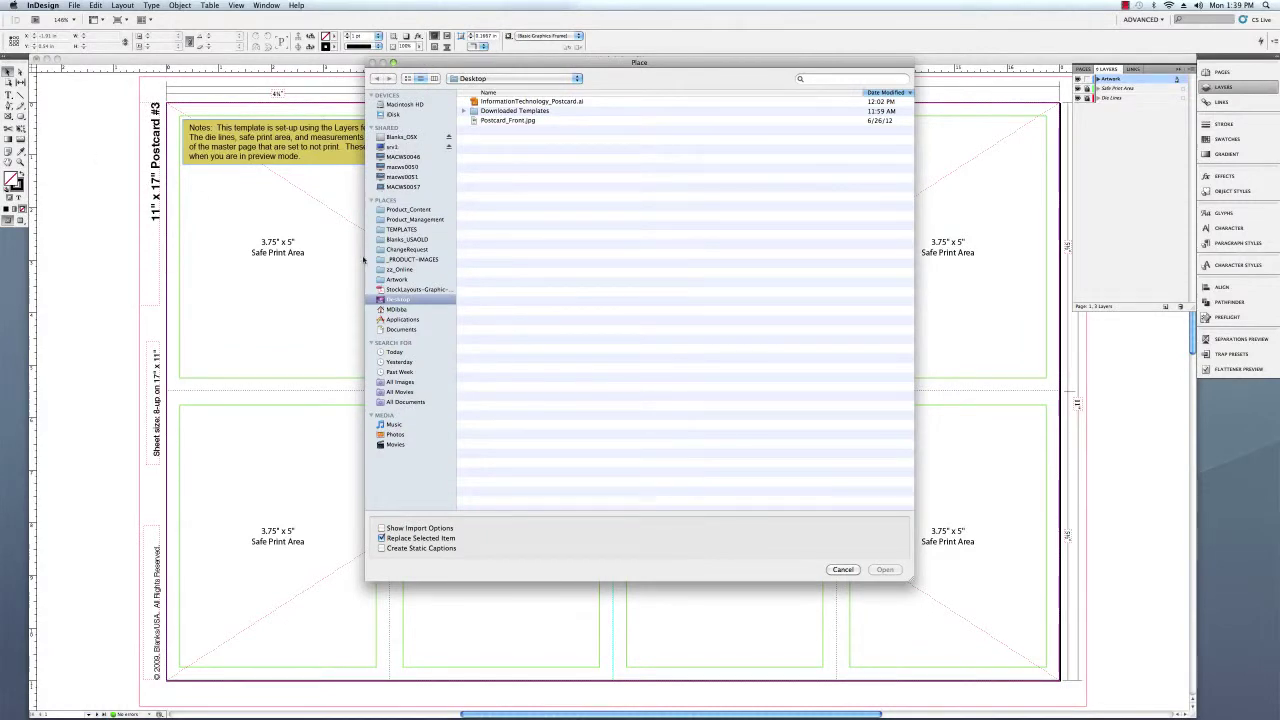
pyautogui.click(494, 121)
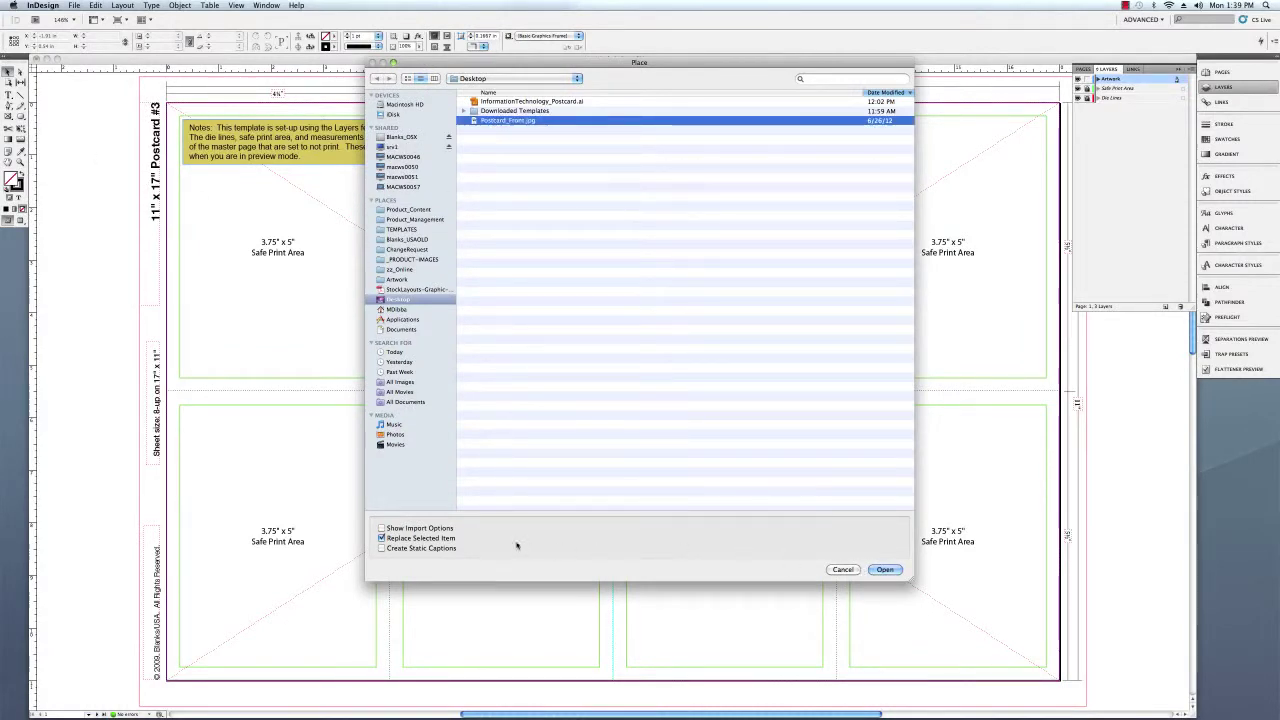
pyautogui.click(879, 569)
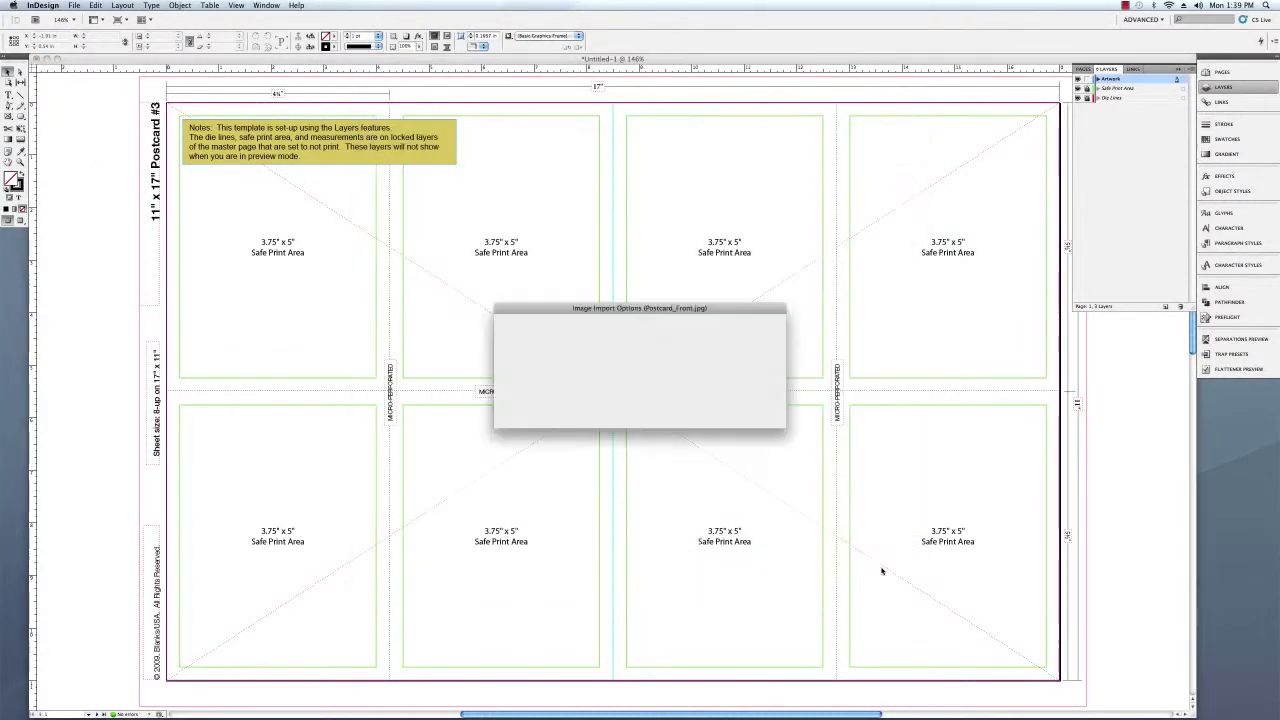
pyautogui.click(752, 418)
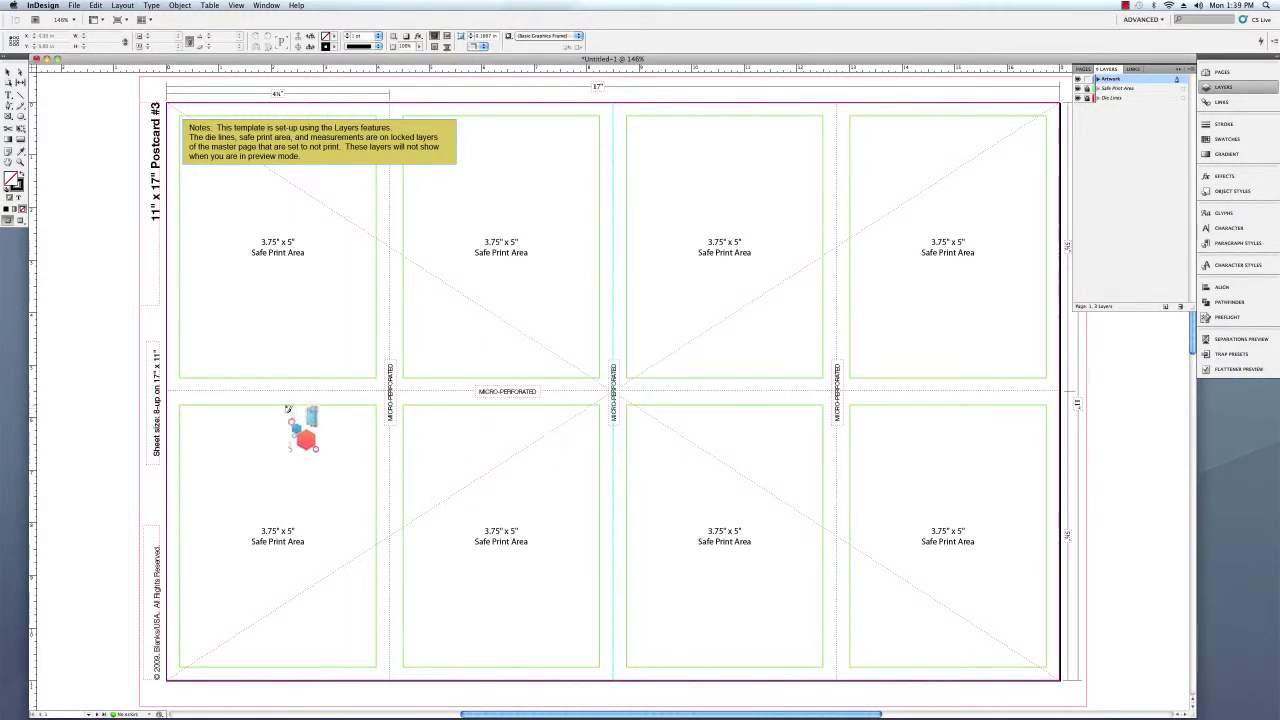
pyautogui.click(97, 383)
pyautogui.moveTo(135, 402); pyautogui.dragTo(218, 437)
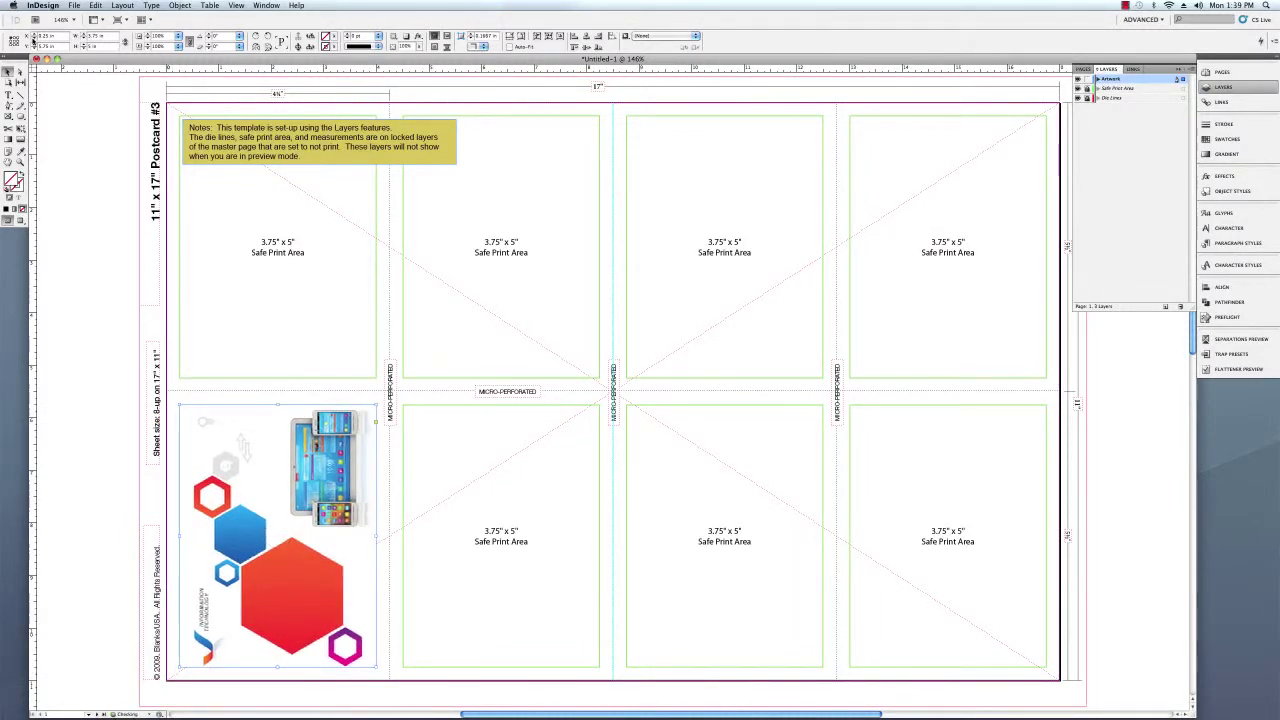
# - Draw a text frame beside the page and type the tagline 'Make / Technology / Work For Bu' on separate lines
pyautogui.click(9, 95)
pyautogui.moveTo(71, 420); pyautogui.dragTo(165, 503)
pyautogui.write('Make')
pyautogui.press('Return')
pyautogui.write('Technology')
pyautogui.press('Return')
pyautogui.write('Work For Business')
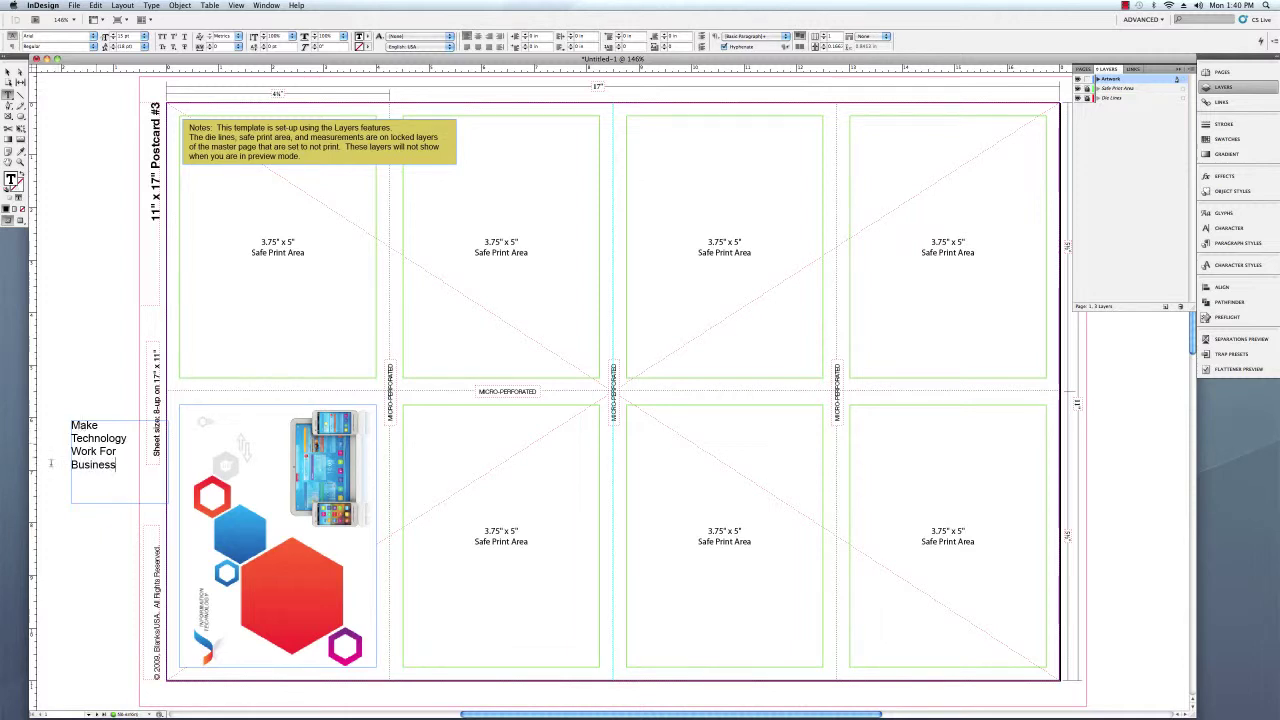
# - Make the words 'Technology' and 'Work' bold
pyautogui.moveTo(95, 451); pyautogui.dragTo(64, 441)
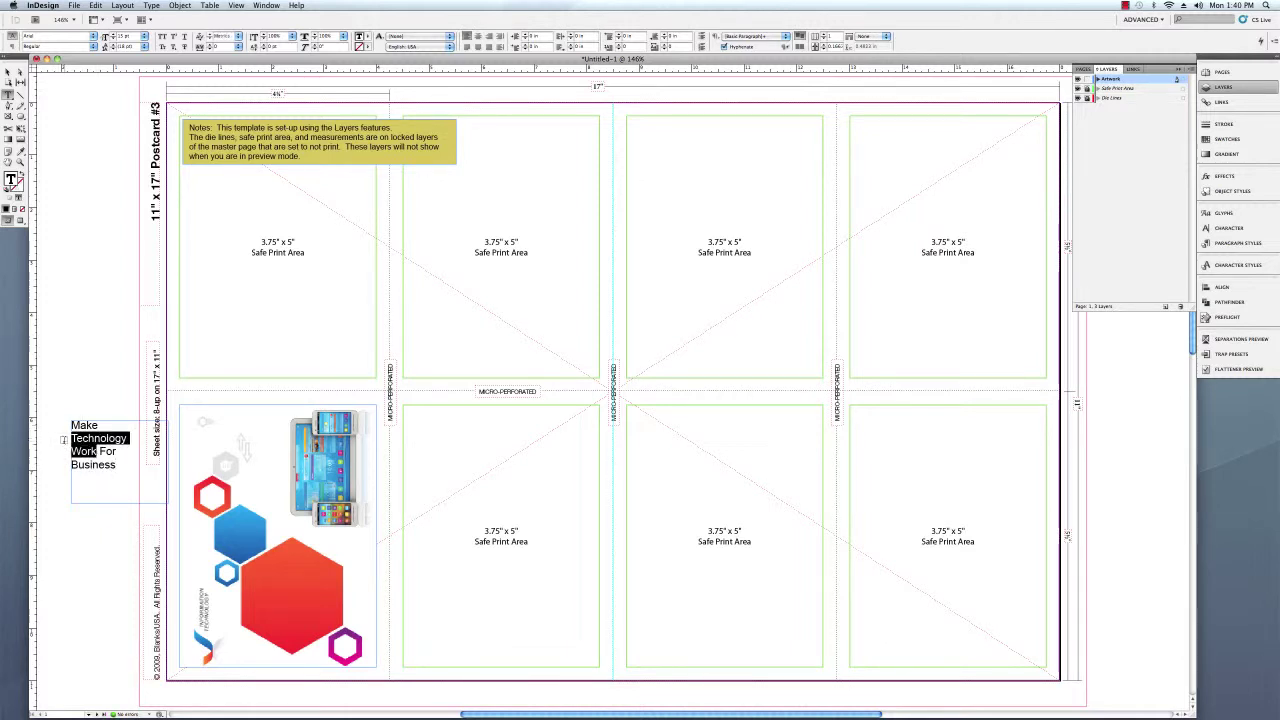
pyautogui.click(92, 47)
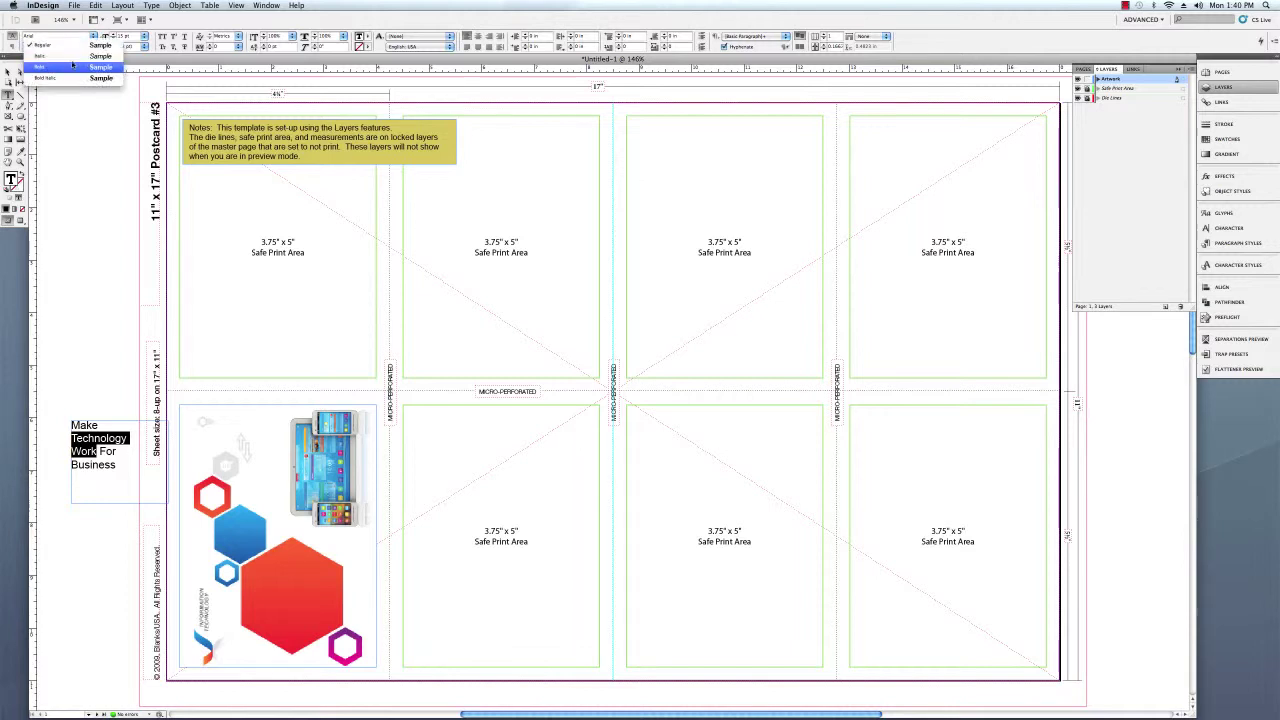
pyautogui.click(55, 60)
# - Select all the tagline text and set its fill colour to black
pyautogui.click(107, 451)
pyautogui.tripleClick(107, 451)
pyautogui.click(107, 451)
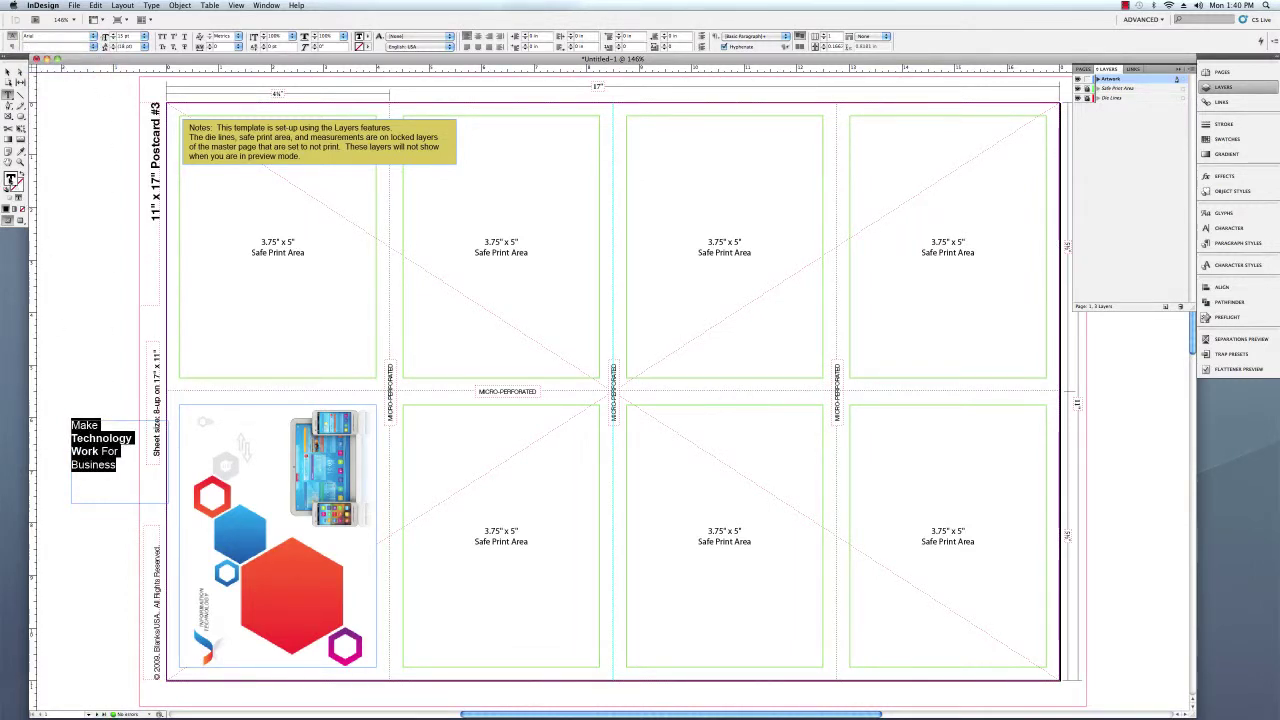
pyautogui.doubleClick(10, 180)
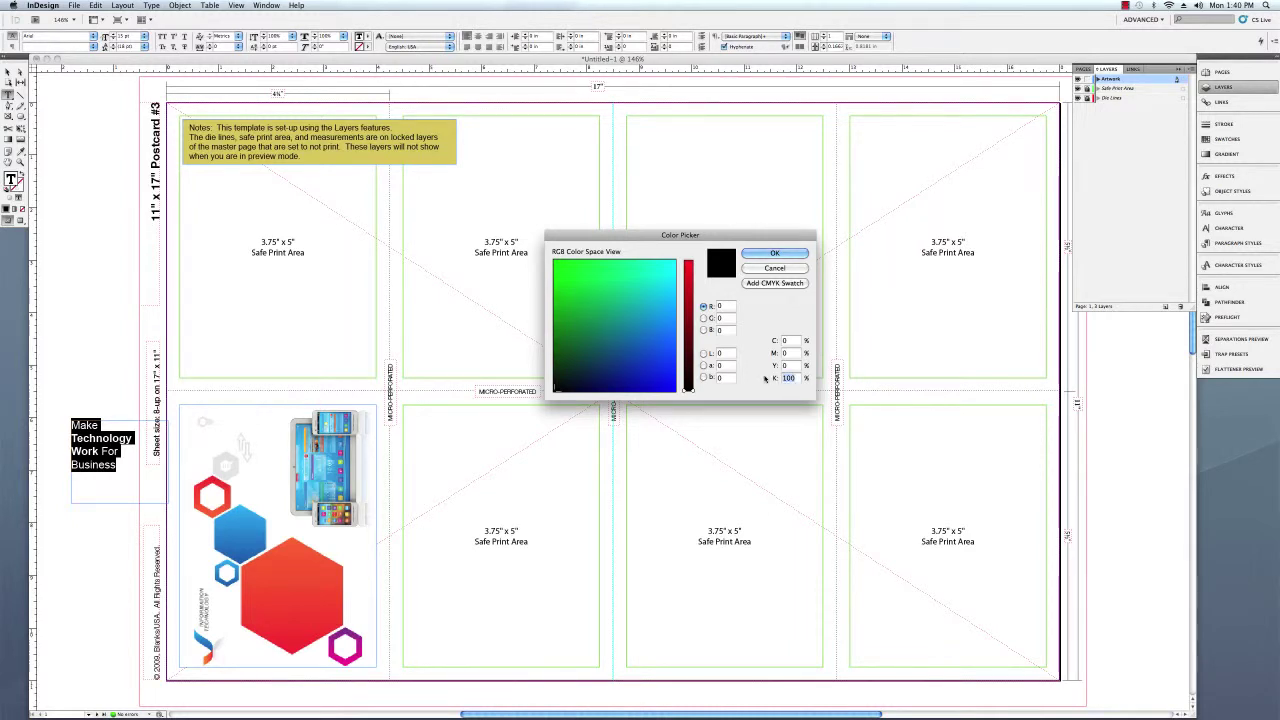
pyautogui.press('Return')
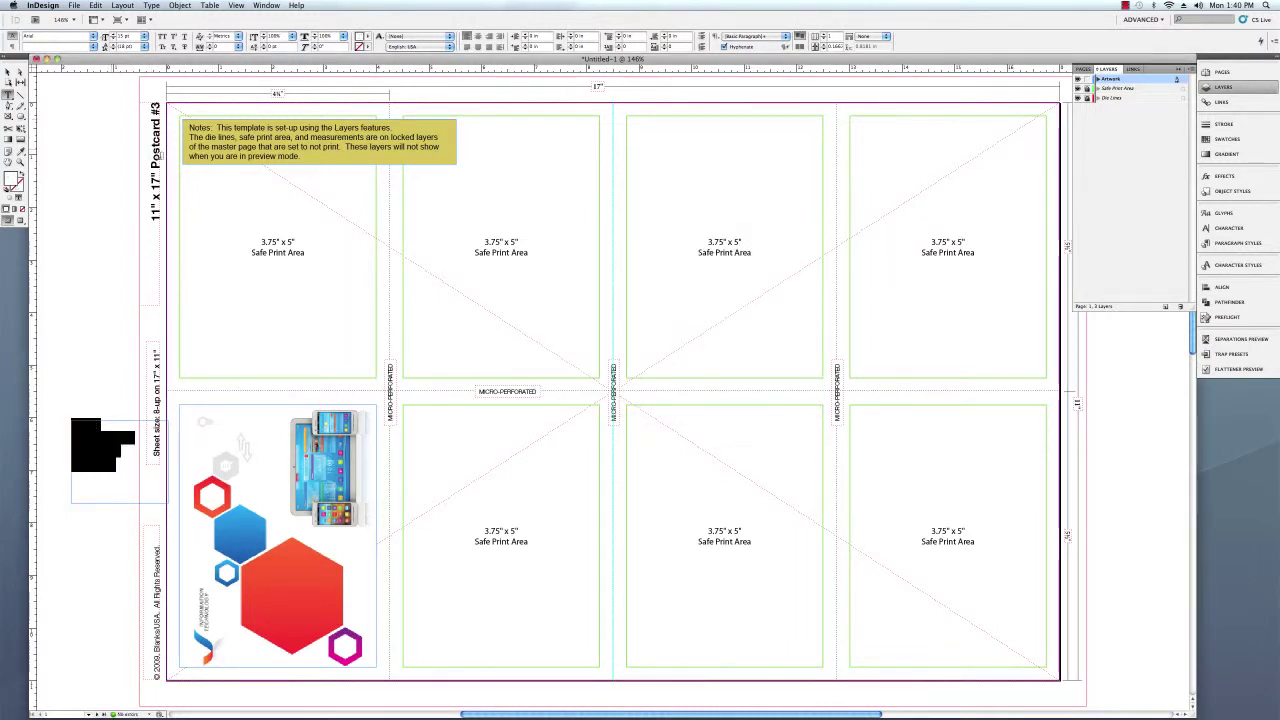
# - Shrink the tagline frame, rotate it 90° counter-clockwise, and move it onto the red hexagon
pyautogui.click(8, 72)
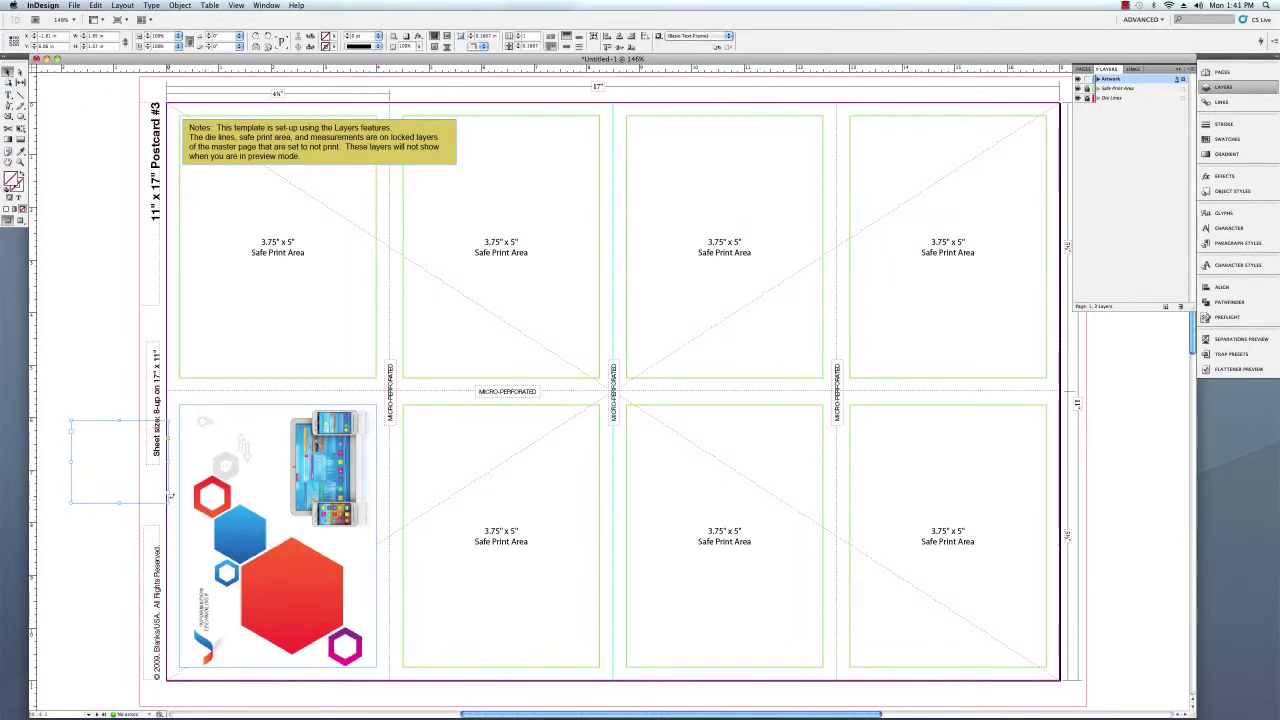
pyautogui.moveTo(168, 496); pyautogui.dragTo(146, 480)
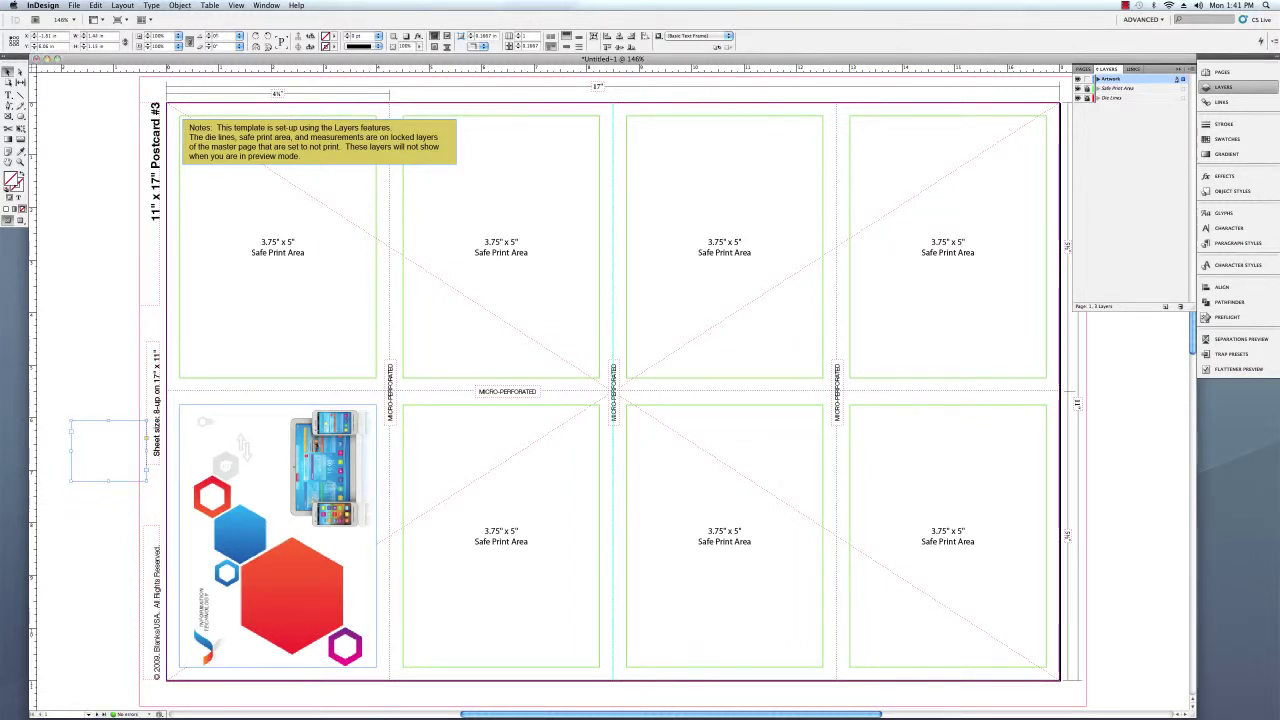
pyautogui.click(256, 46)
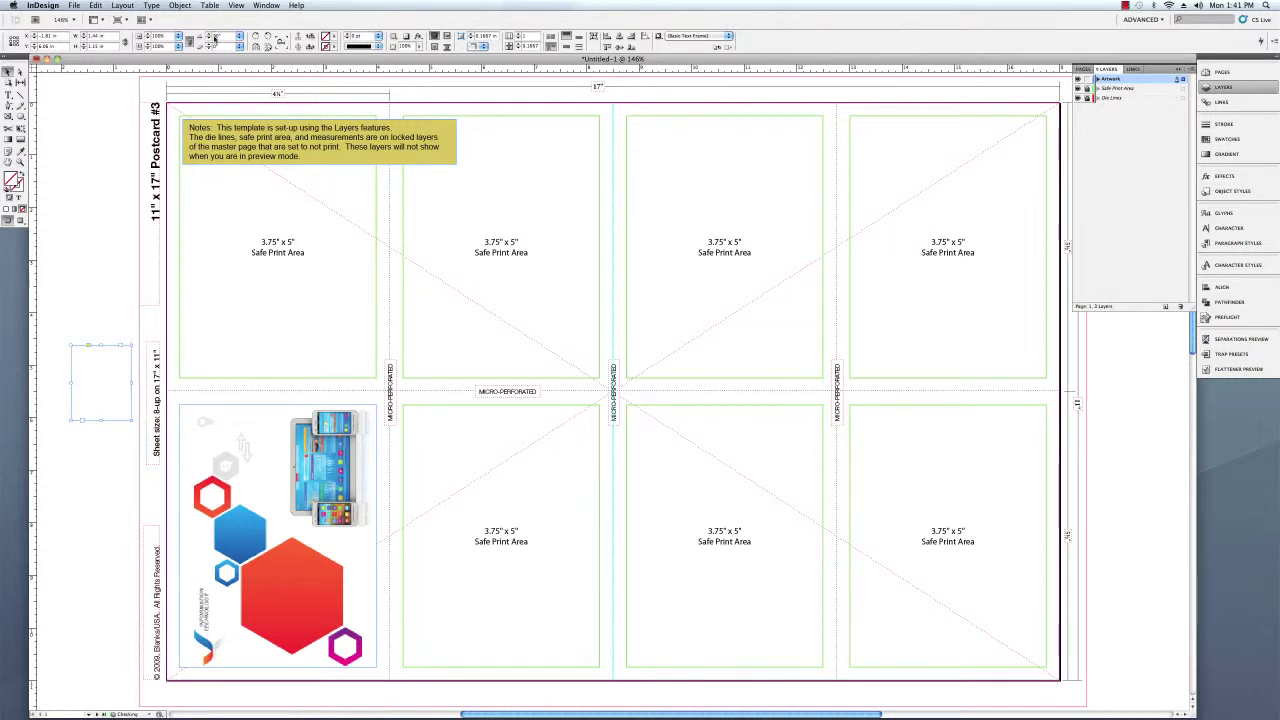
pyautogui.moveTo(98, 388); pyautogui.dragTo(290, 592)
pyautogui.click(80, 443)
# - Delete the instructions note, then step-and-repeat the artwork upward with a -5.5 in vertical offset
pyautogui.click(306, 147)
pyautogui.press('Delete')
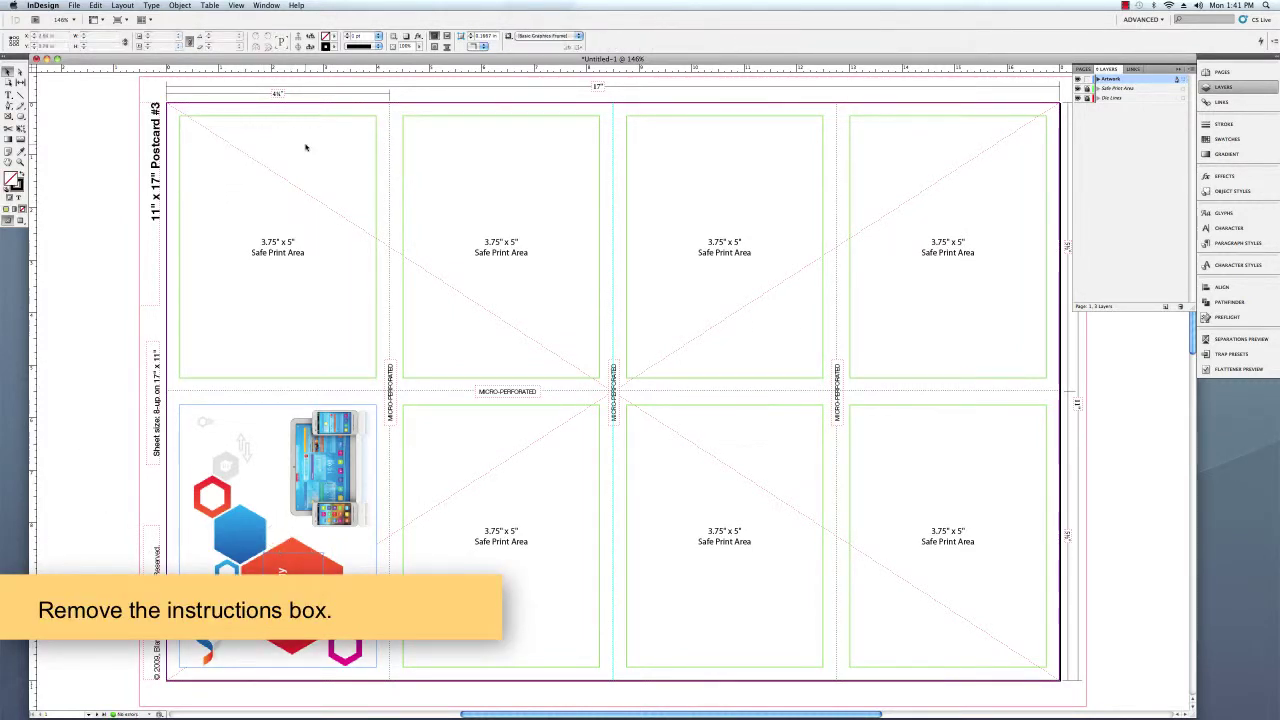
pyautogui.press('super+a')
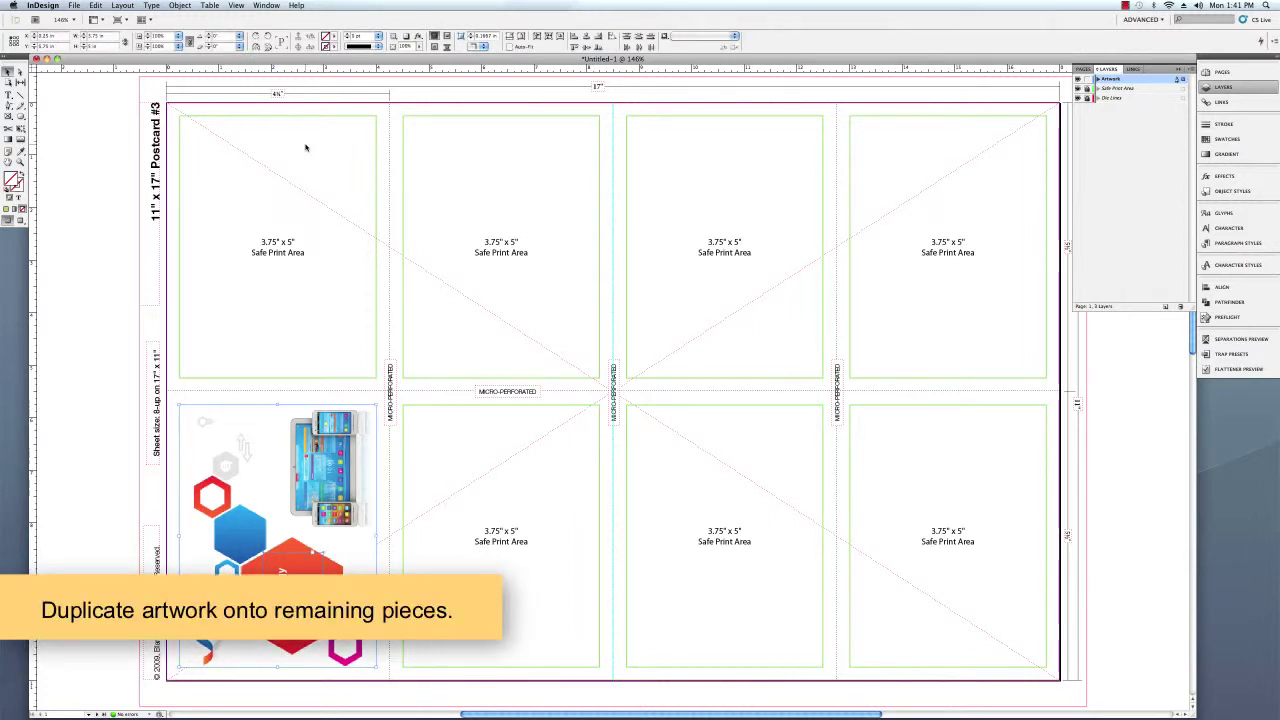
pyautogui.click(100, 6)
pyautogui.click(114, 125)
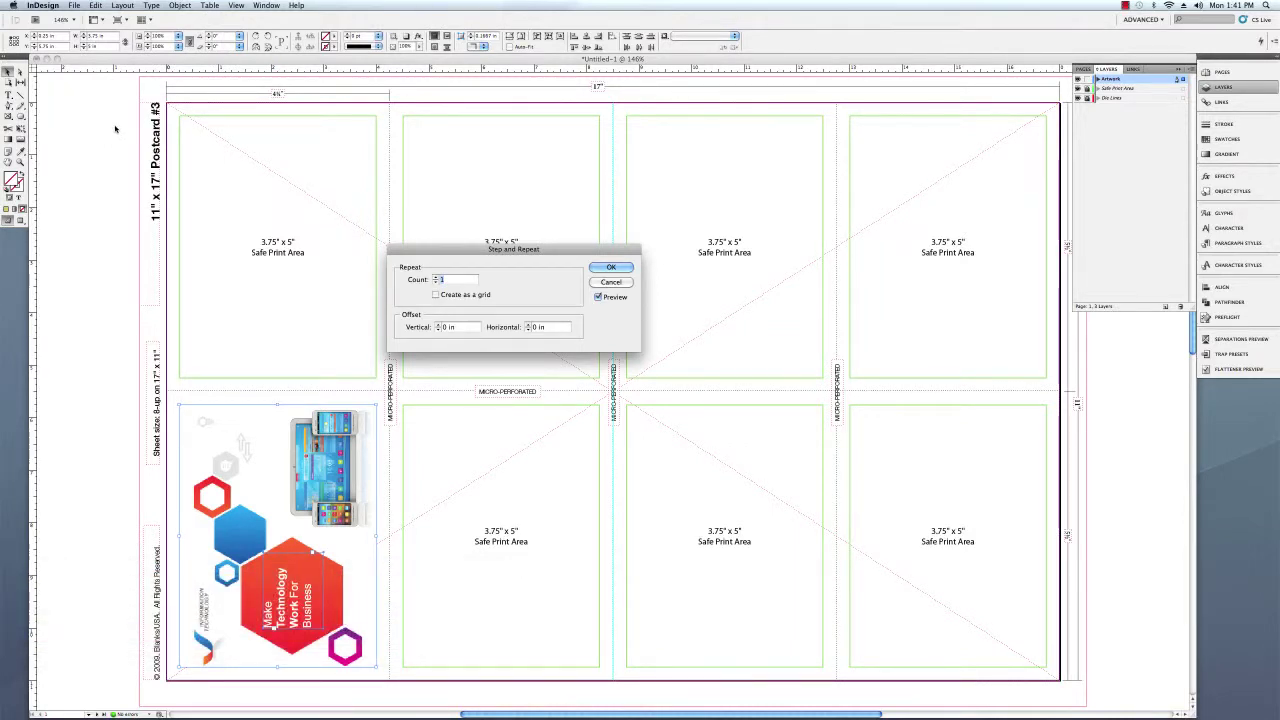
pyautogui.write('-5.5')
pyautogui.press('Return')
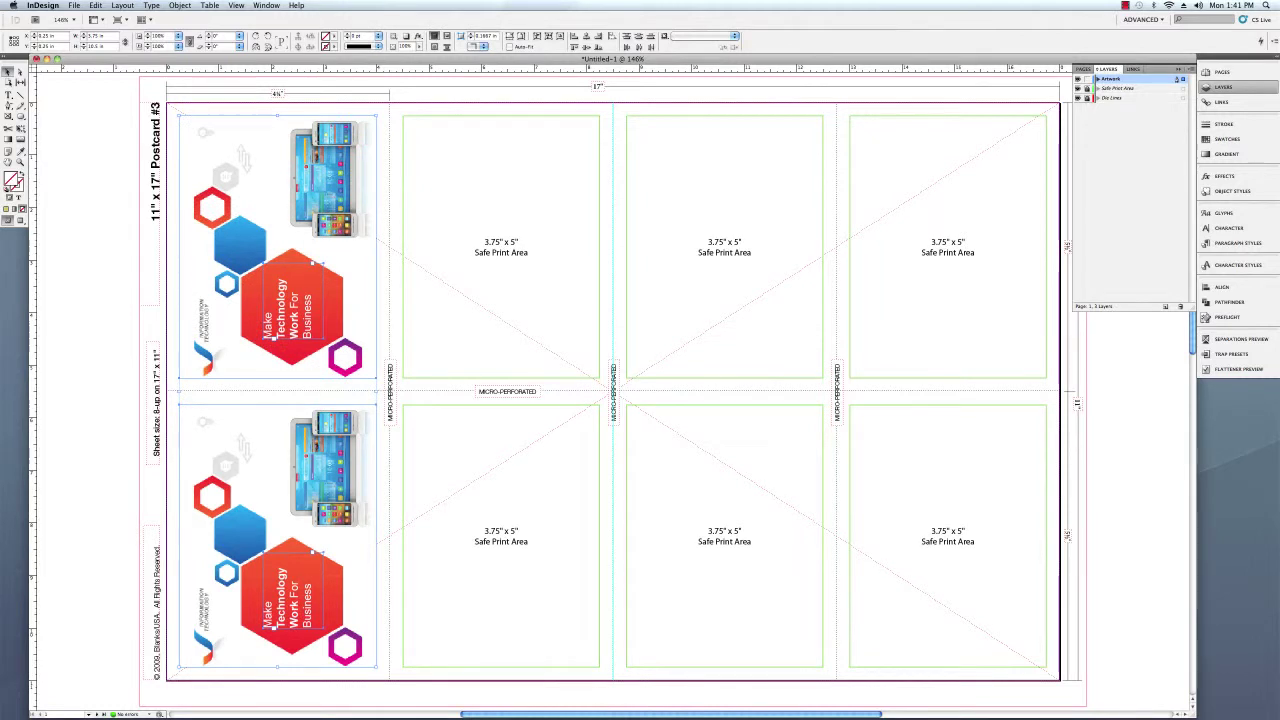
# - Step-and-repeat the artwork pair across the remaining three columns with a 4.25 in horizontal offset
pyautogui.press('super+alt+u')
pyautogui.write('0')
pyautogui.press('Tab')
pyautogui.write('4.25')
pyautogui.press('Return')
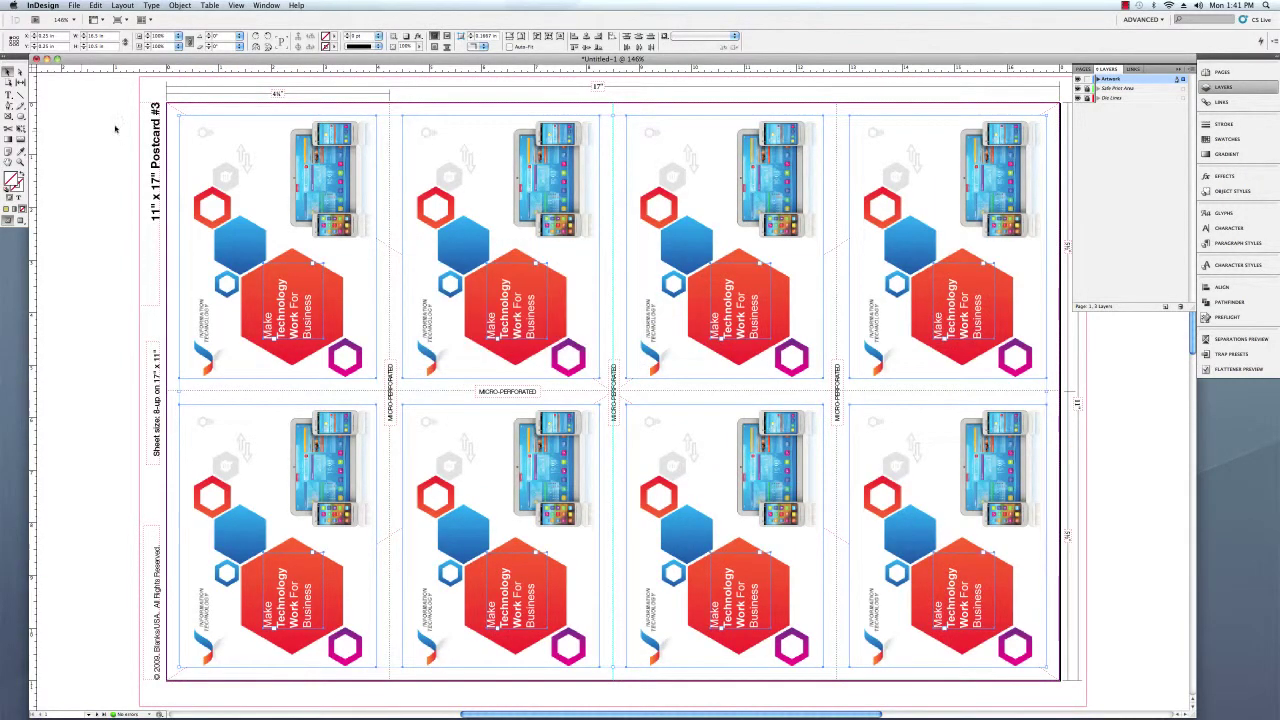
# - Save the document as InformationTechnology_Postcard with Save As
pyautogui.click(74, 5)
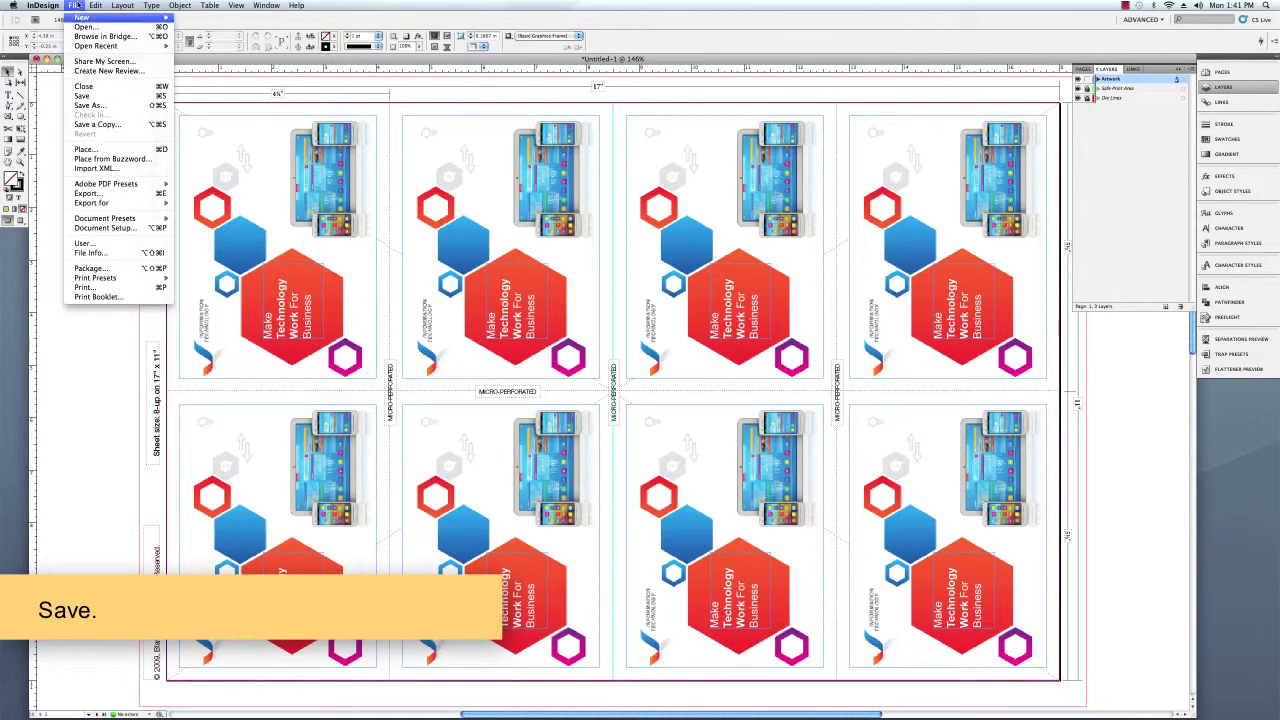
pyautogui.click(88, 104)
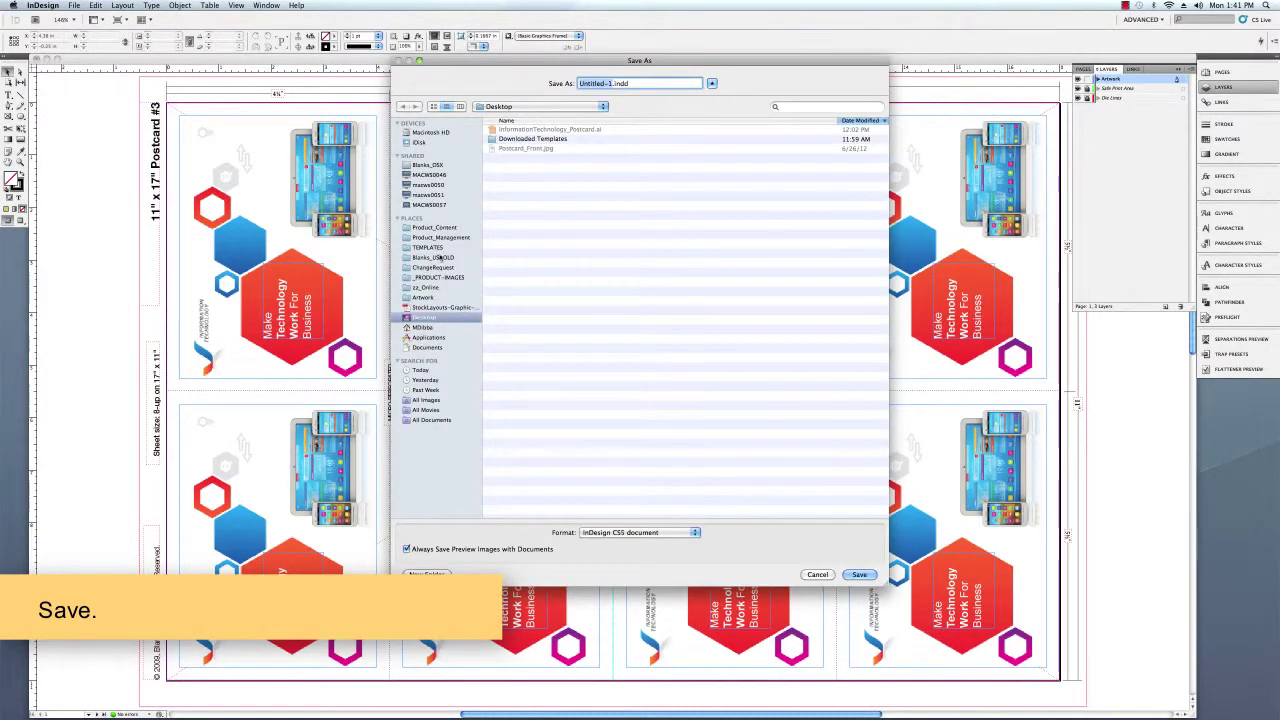
pyautogui.write('InformationTechno')
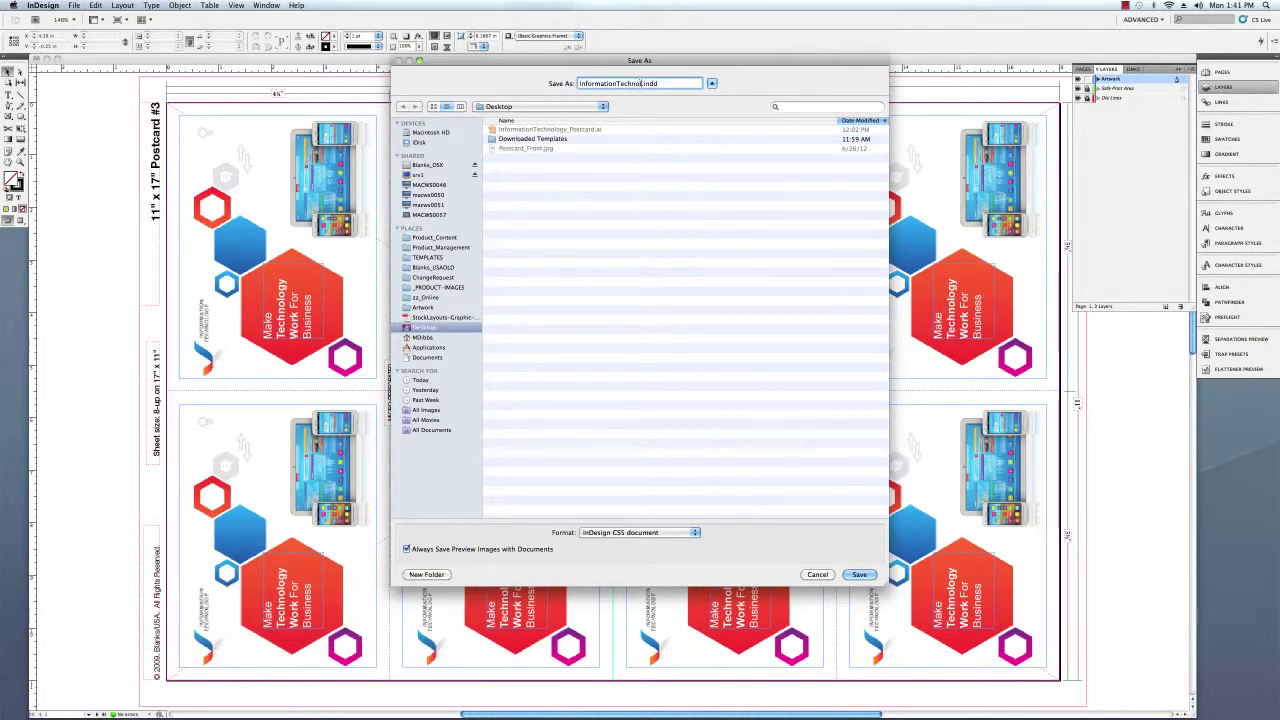
pyautogui.write('logy_Postcard')
pyautogui.press('Return')
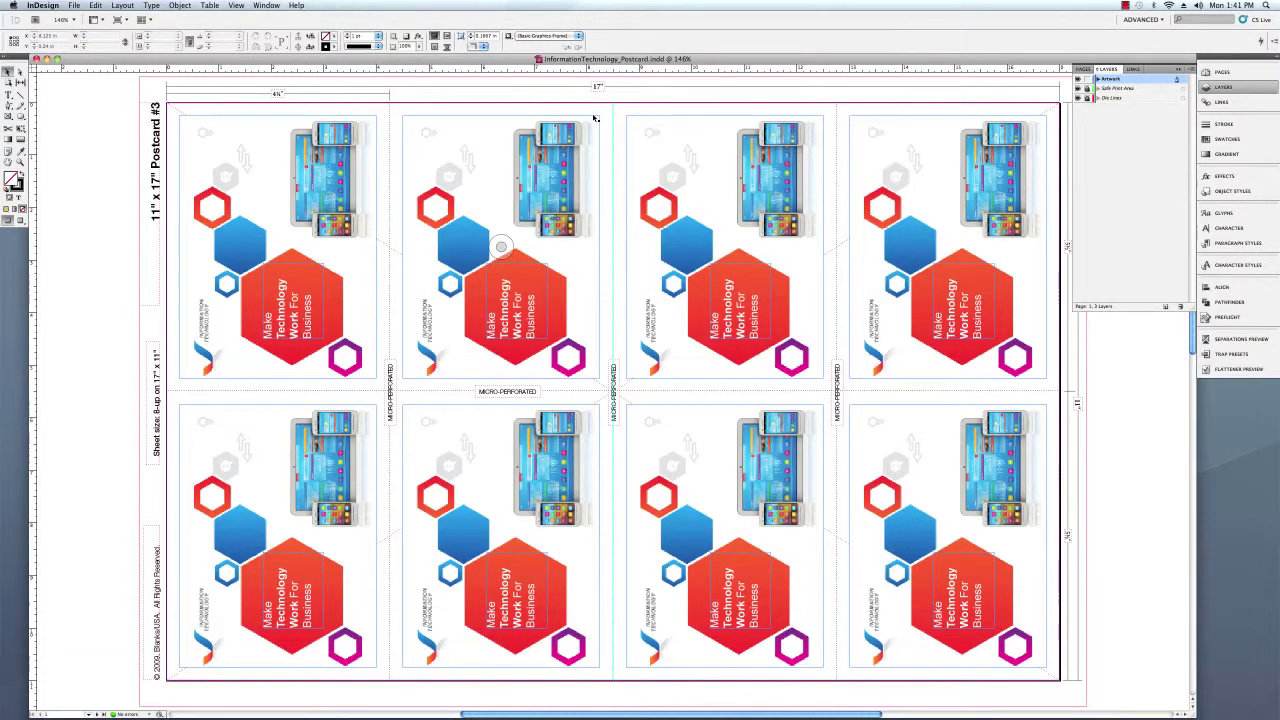
# - Set the print paper size to Tabloid (11x17) in the Print dialog's Setup pane
pyautogui.click(74, 5)
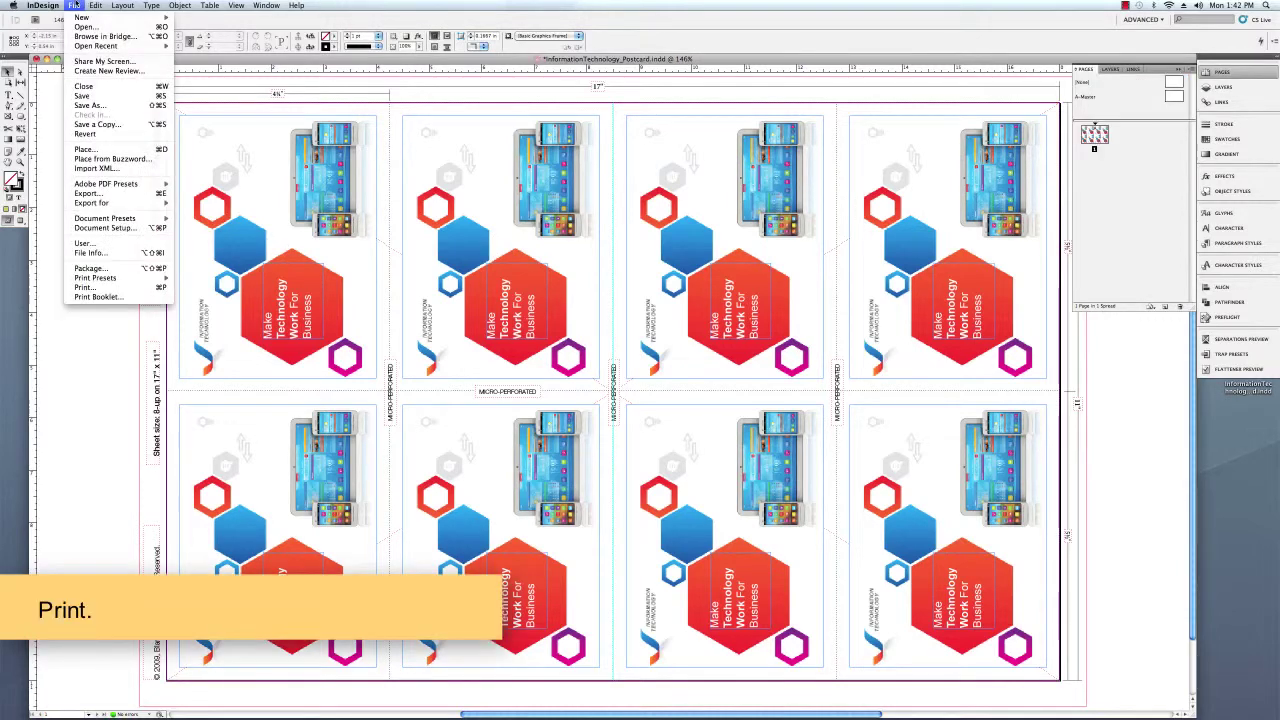
pyautogui.click(100, 288)
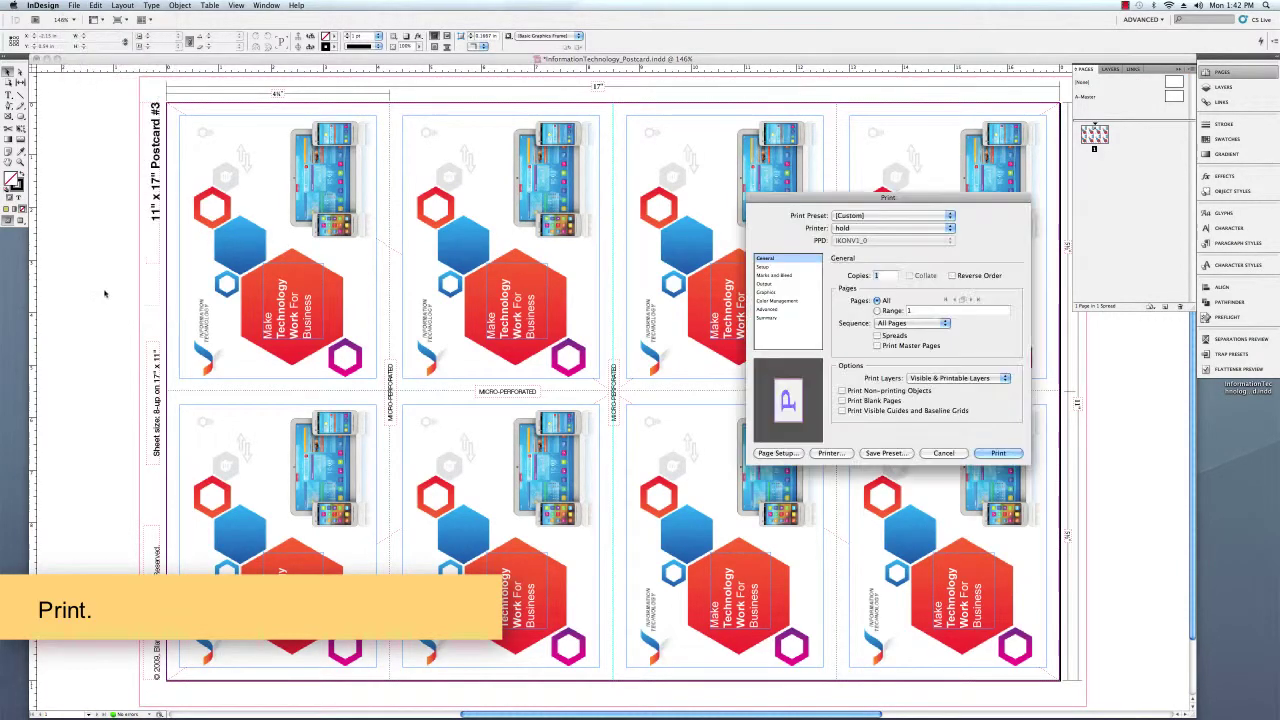
pyautogui.click(772, 268)
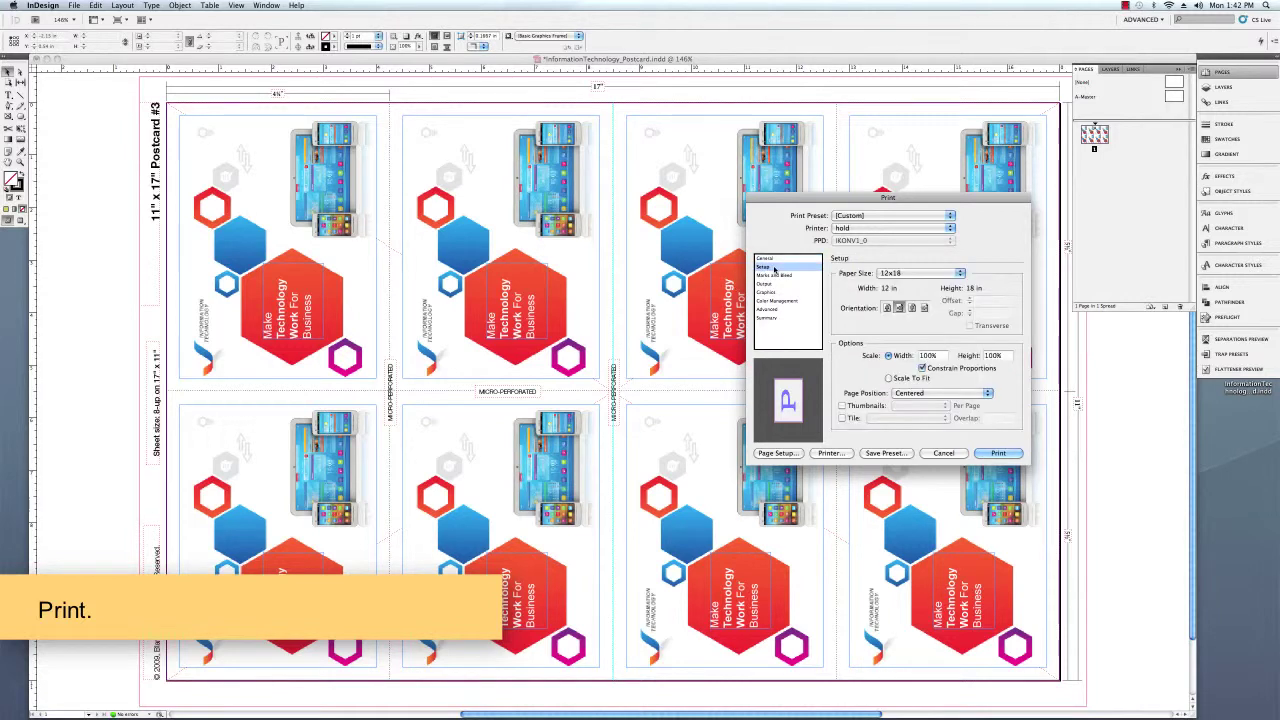
pyautogui.click(920, 273)
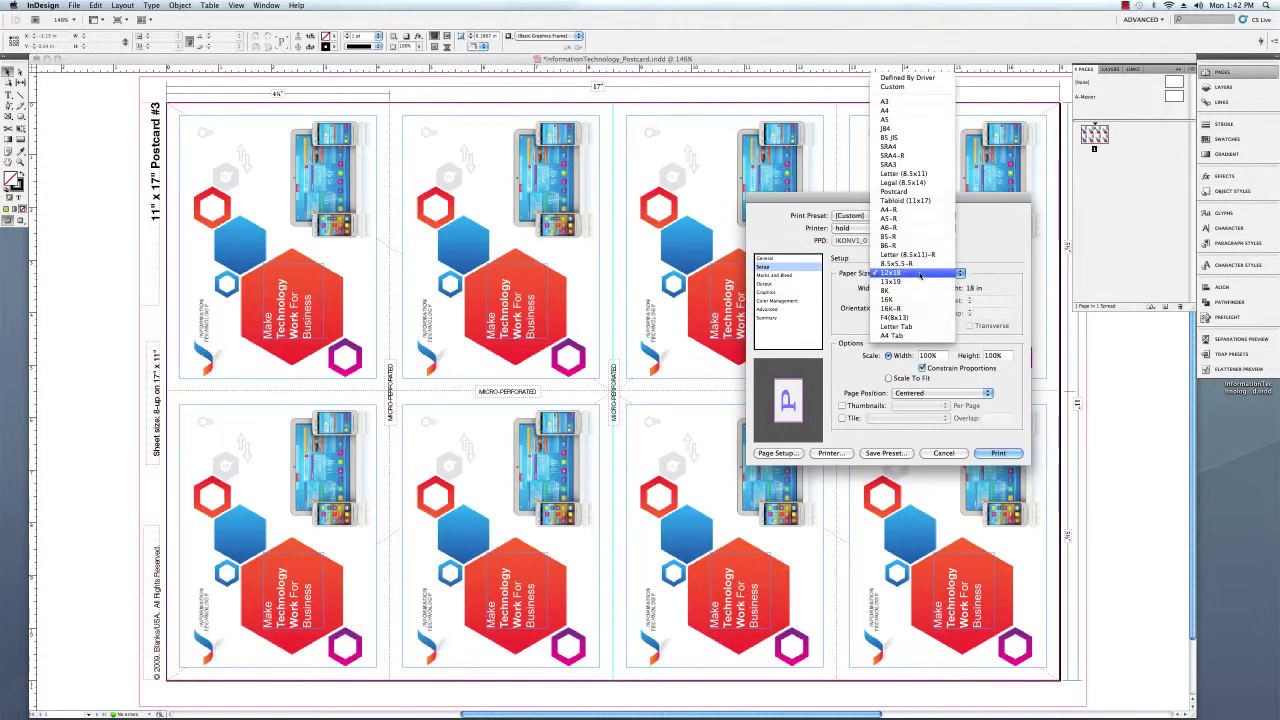
pyautogui.click(912, 200)
# - Review the Marks and Bleed, Output and Graphics settings, then print the sheet
pyautogui.click(775, 274)
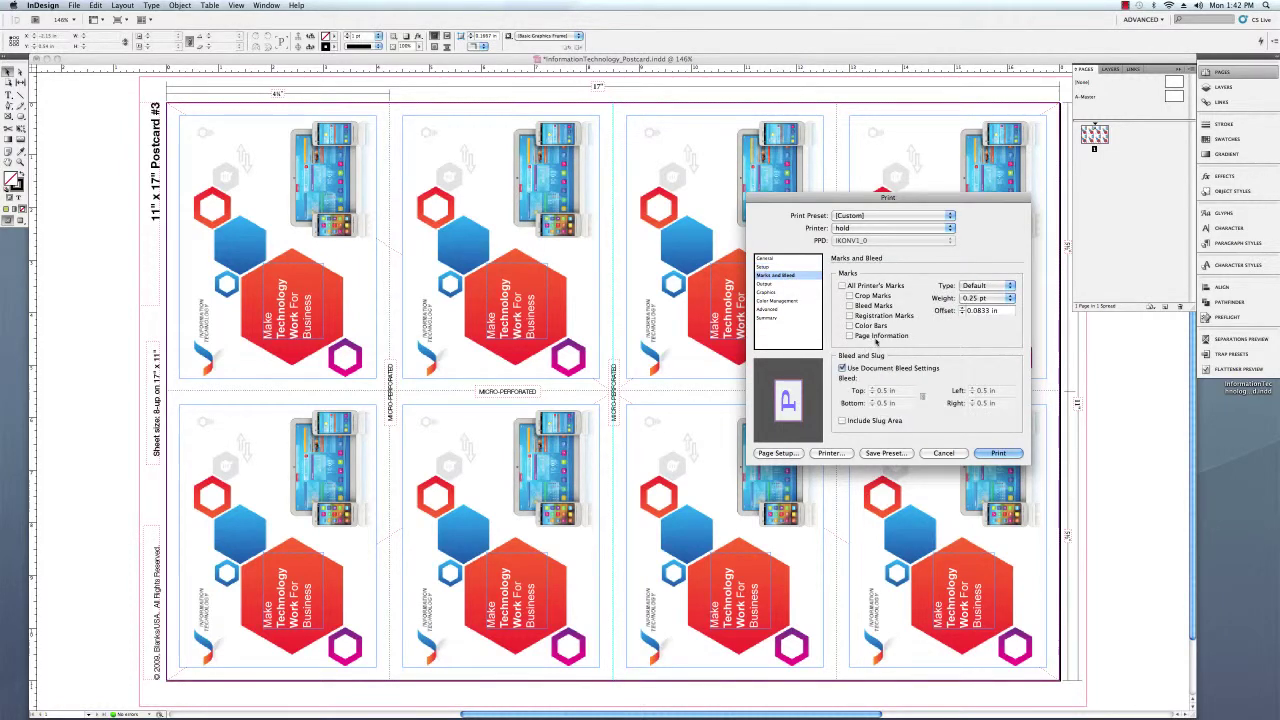
pyautogui.click(843, 368)
pyautogui.click(765, 285)
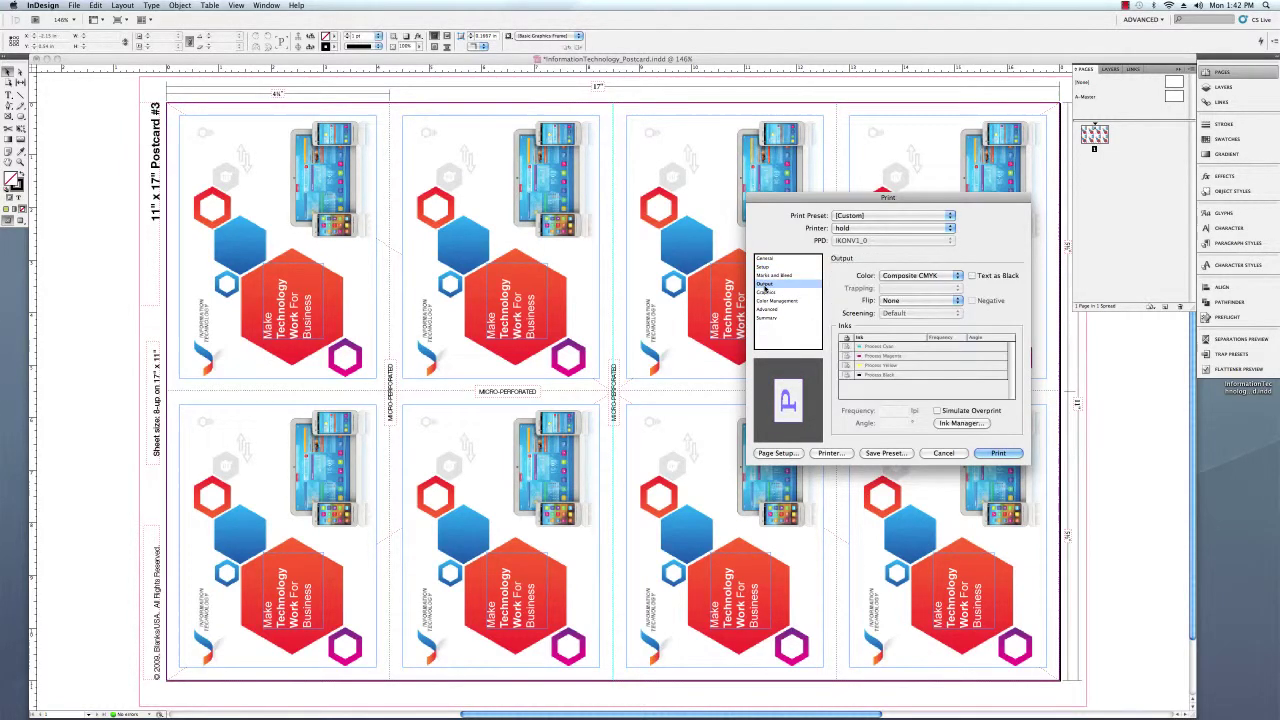
pyautogui.click(766, 292)
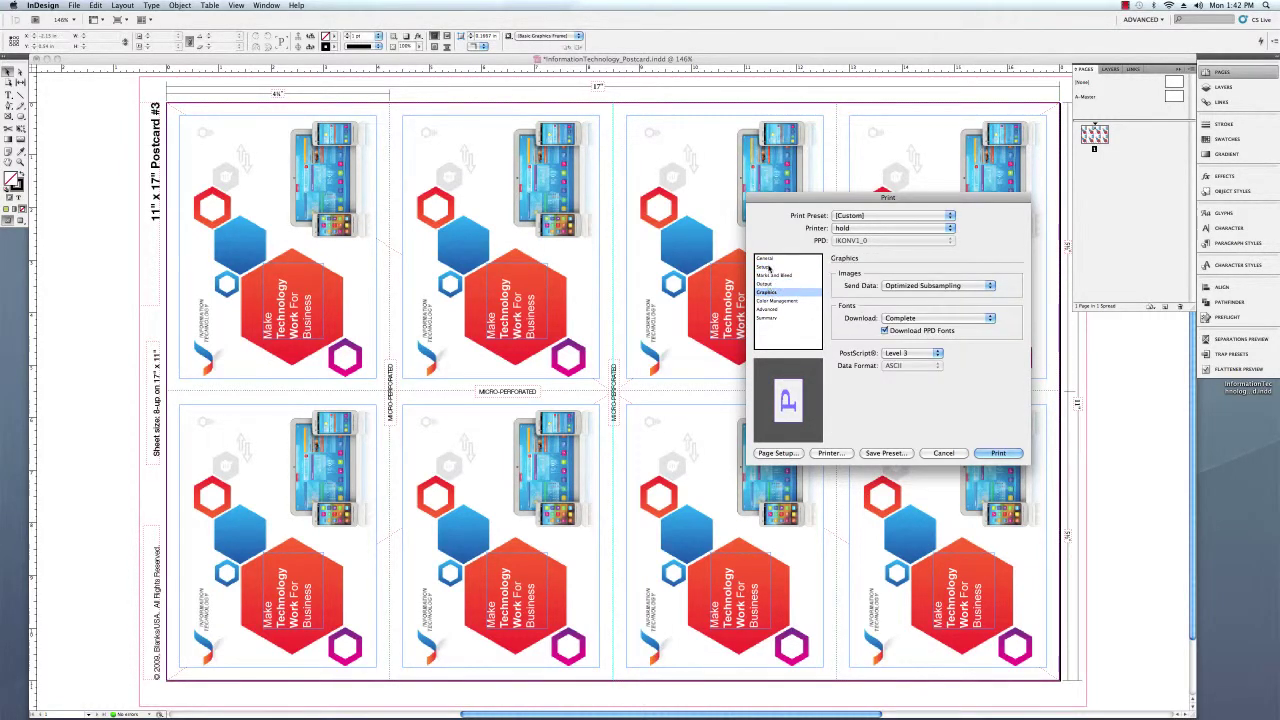
pyautogui.click(766, 259)
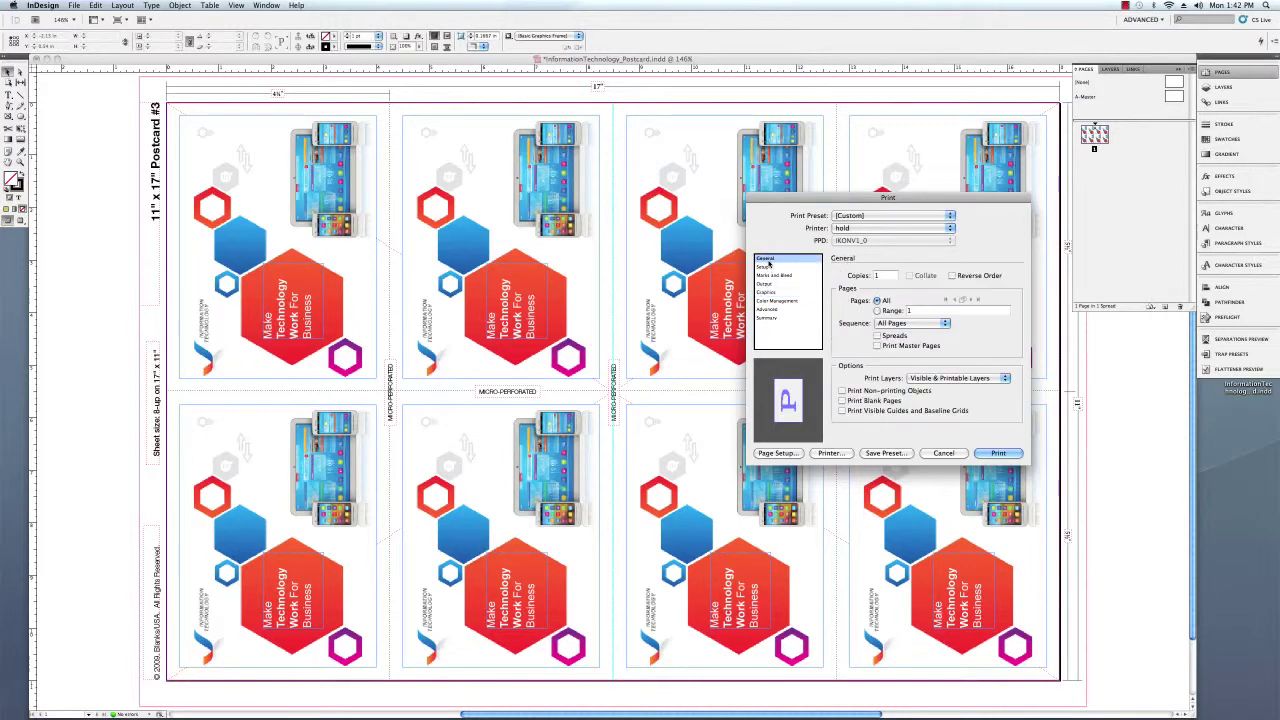
pyautogui.click(1003, 453)
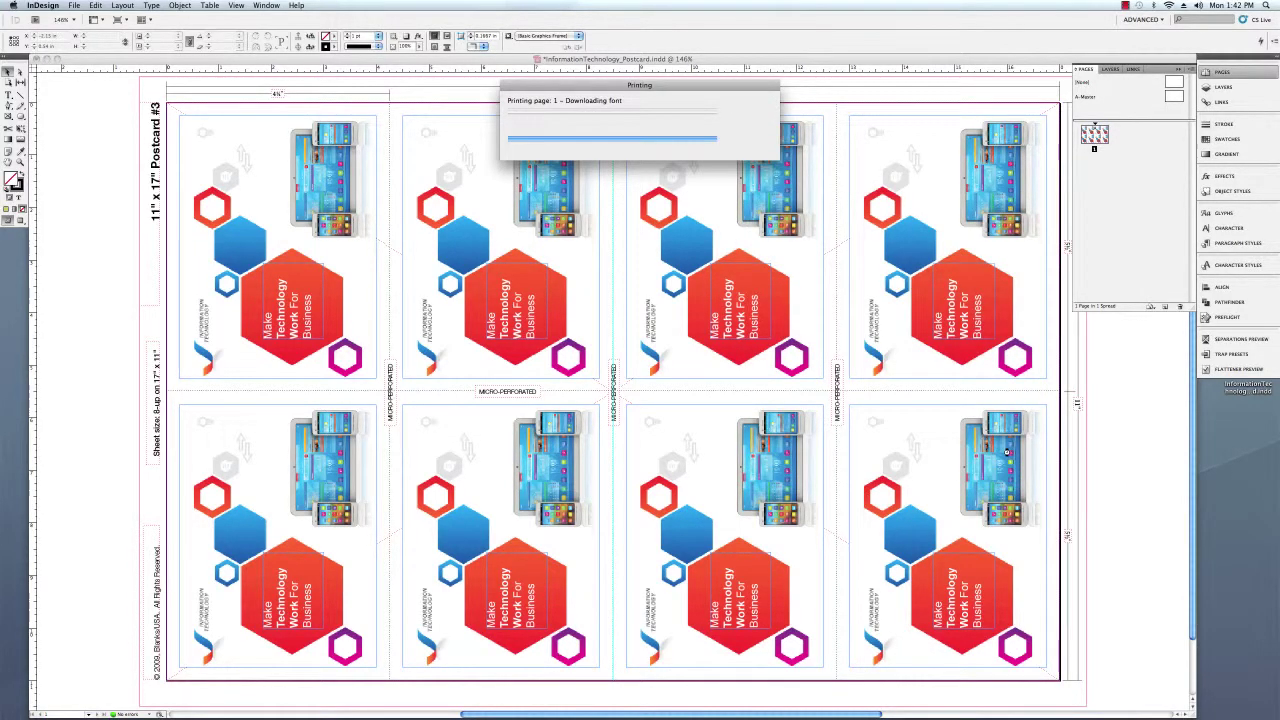